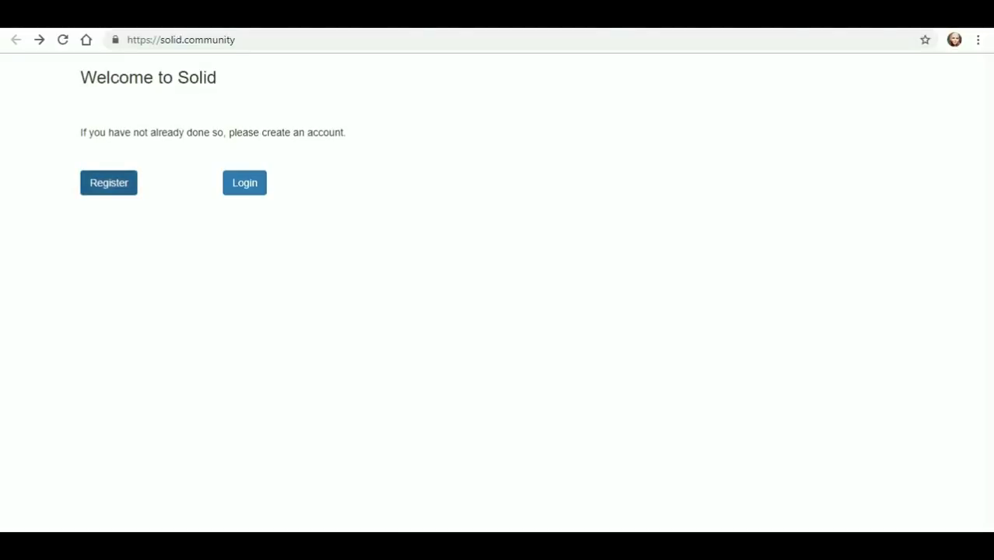
Open the account registration form, reveal its prefilled password and return to the welcome page
{"action": "left_click", "coordinate": [109, 183]}
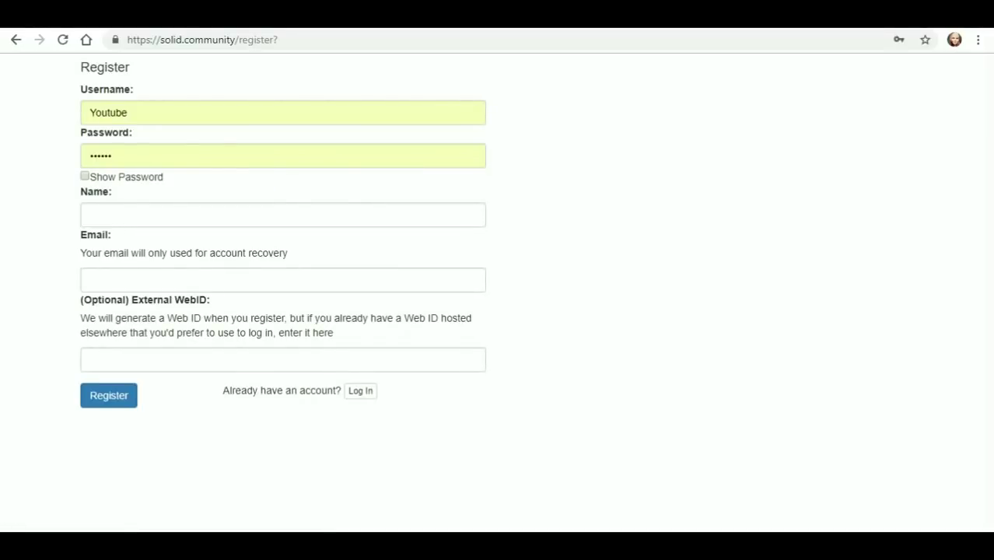
{"action": "left_click", "coordinate": [85, 177]}
{"action": "left_click", "coordinate": [156, 216]}
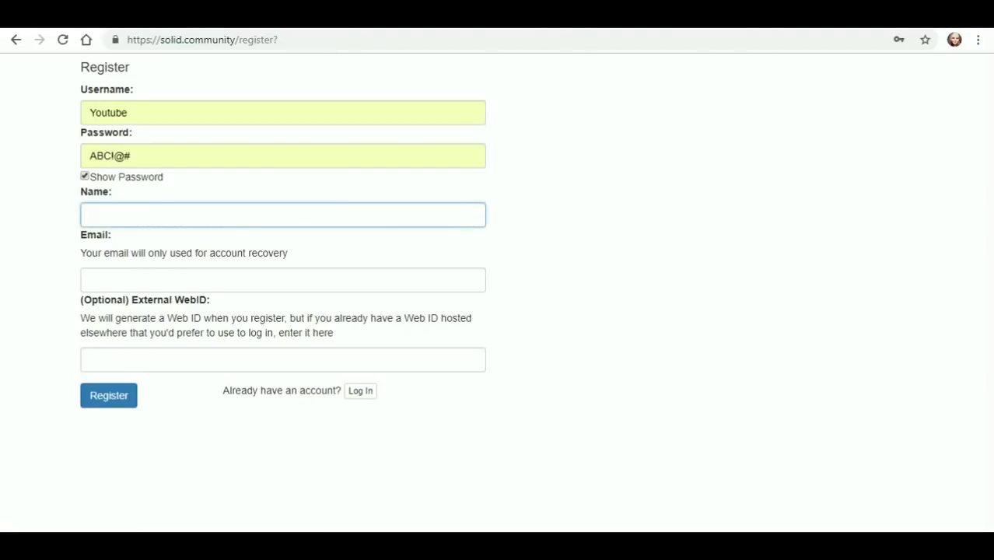
{"action": "left_click", "coordinate": [16, 39]}
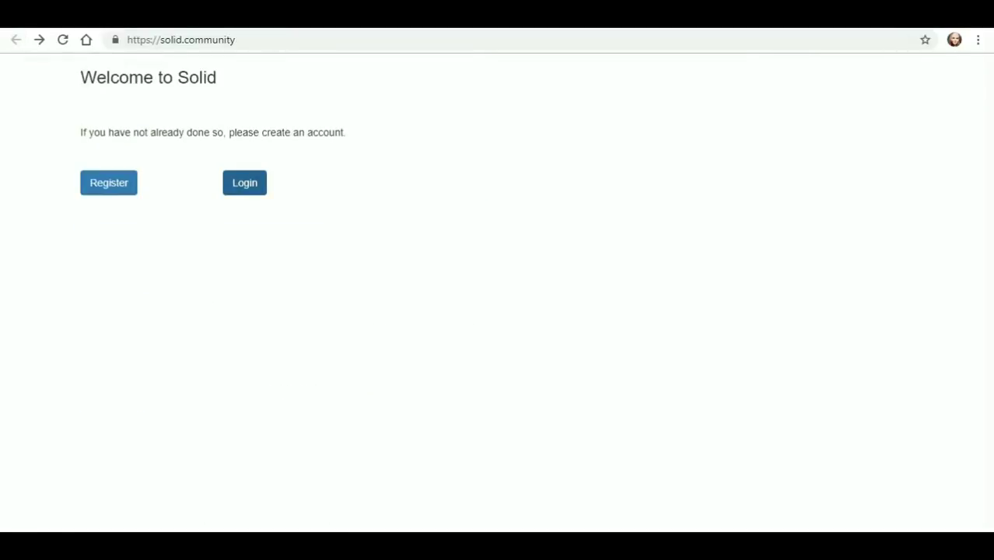
Log in to the existing account with the prefilled username and password
{"action": "left_click", "coordinate": [245, 182]}
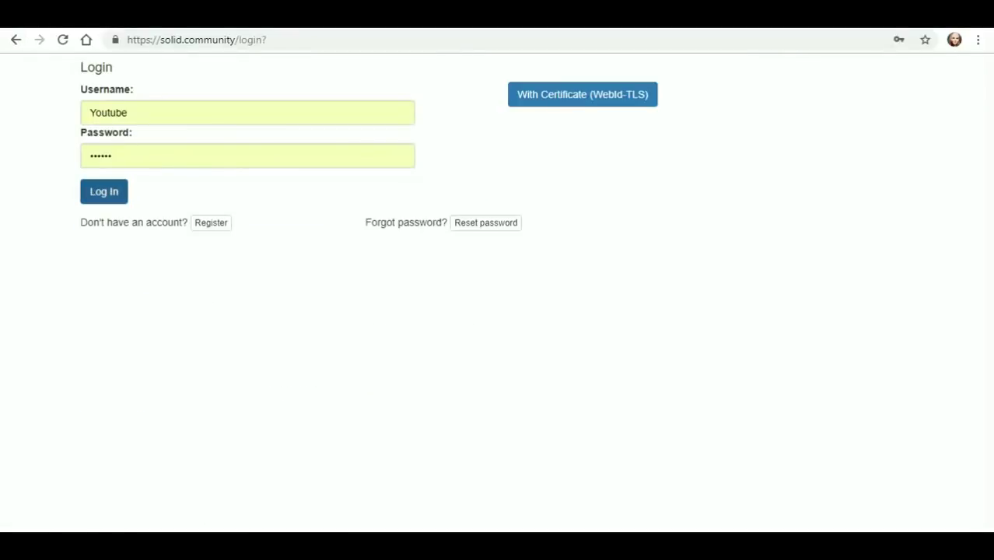
{"action": "left_click", "coordinate": [103, 192]}
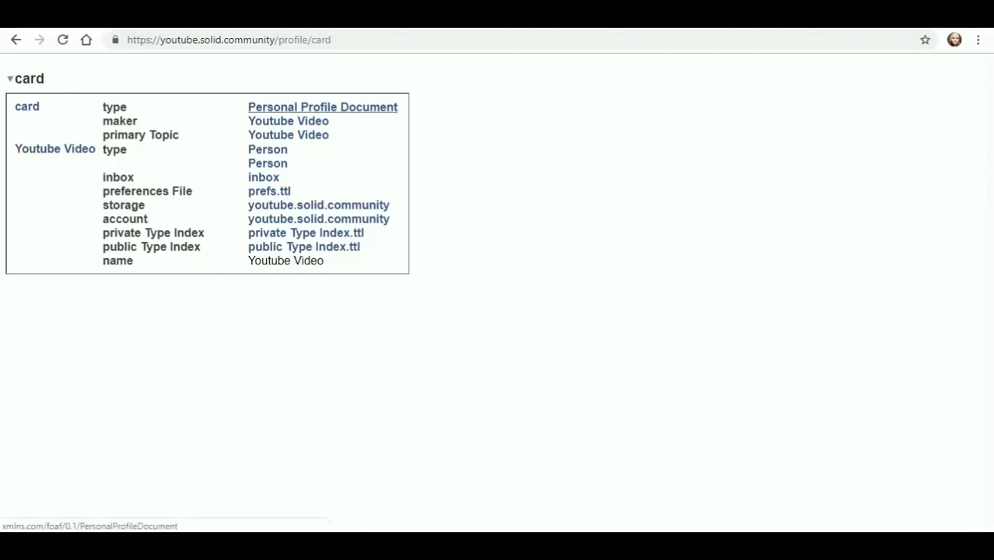
Open the Personal Profile Document from the profile card, switch it to the list view and expand its card entry
{"action": "left_click", "coordinate": [323, 107]}
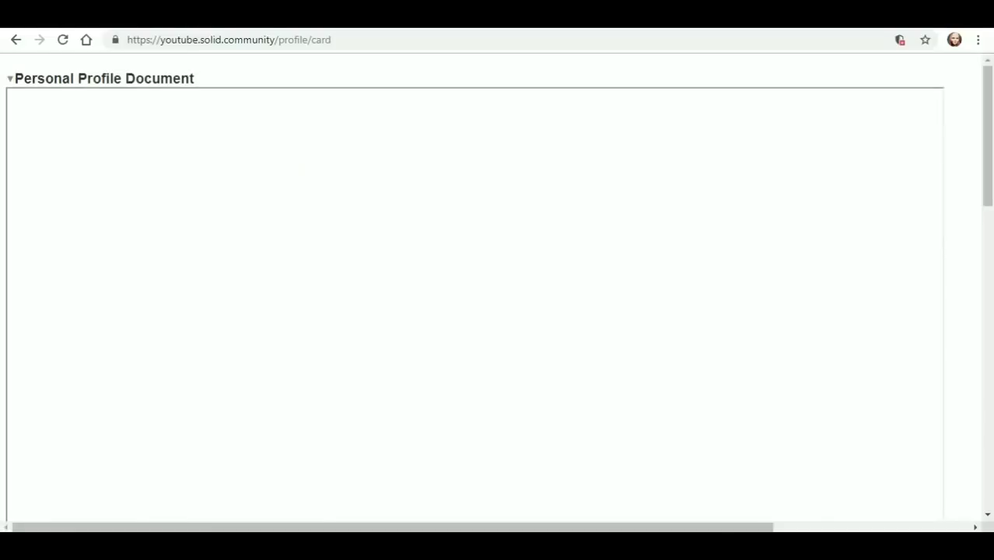
{"action": "scroll", "coordinate": [498, 288], "scroll_direction": "down", "scroll_amount": 13}
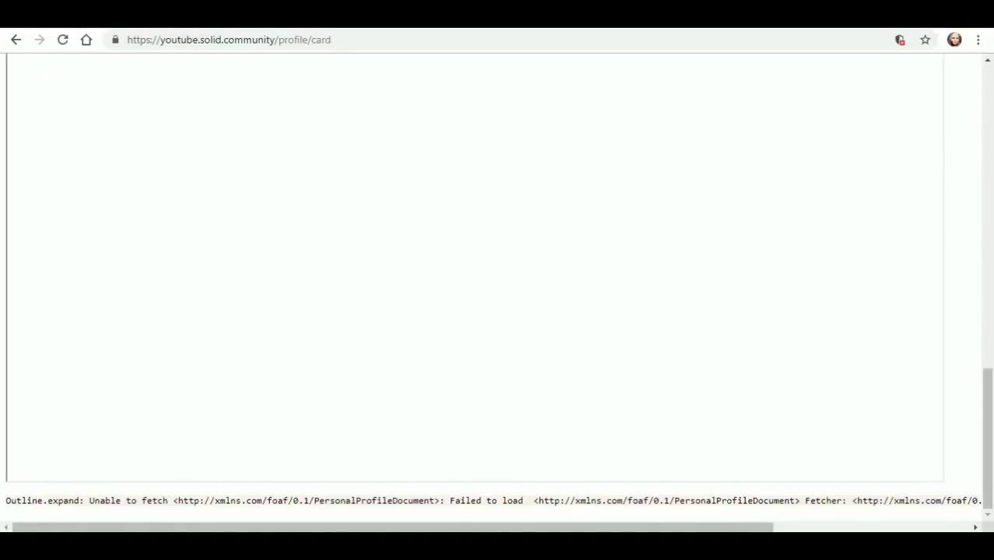
{"action": "scroll", "coordinate": [497, 288], "scroll_direction": "up", "scroll_amount": 13}
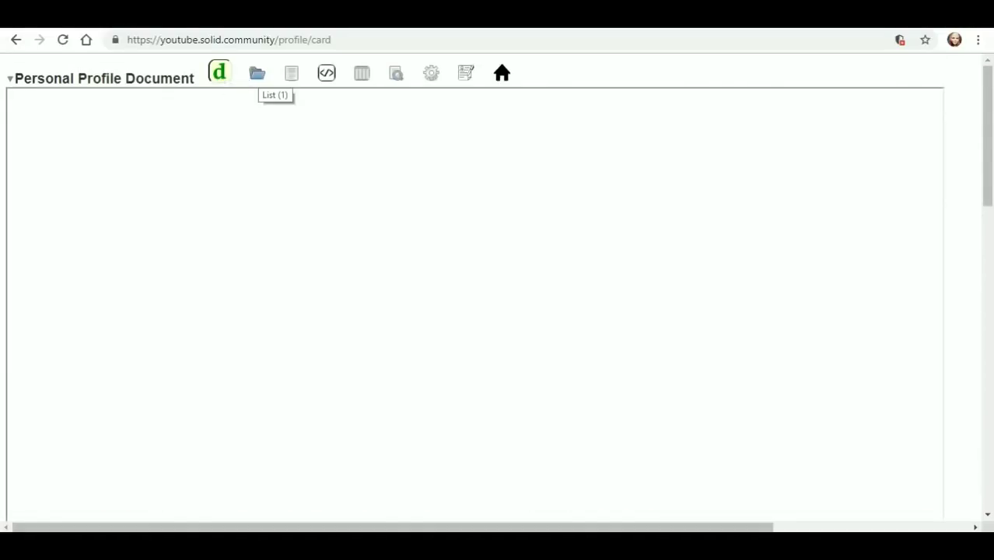
{"action": "left_click", "coordinate": [256, 74]}
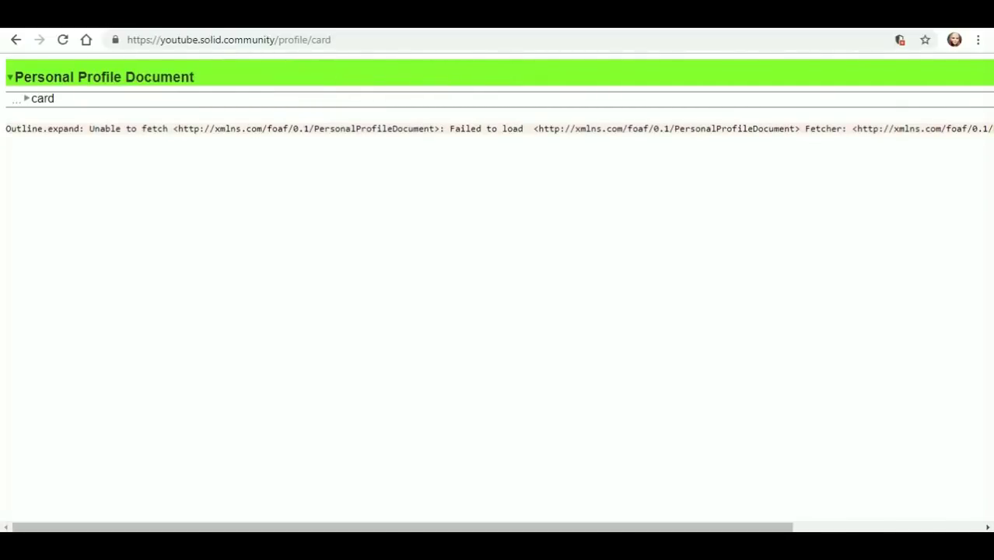
{"action": "left_click", "coordinate": [26, 99]}
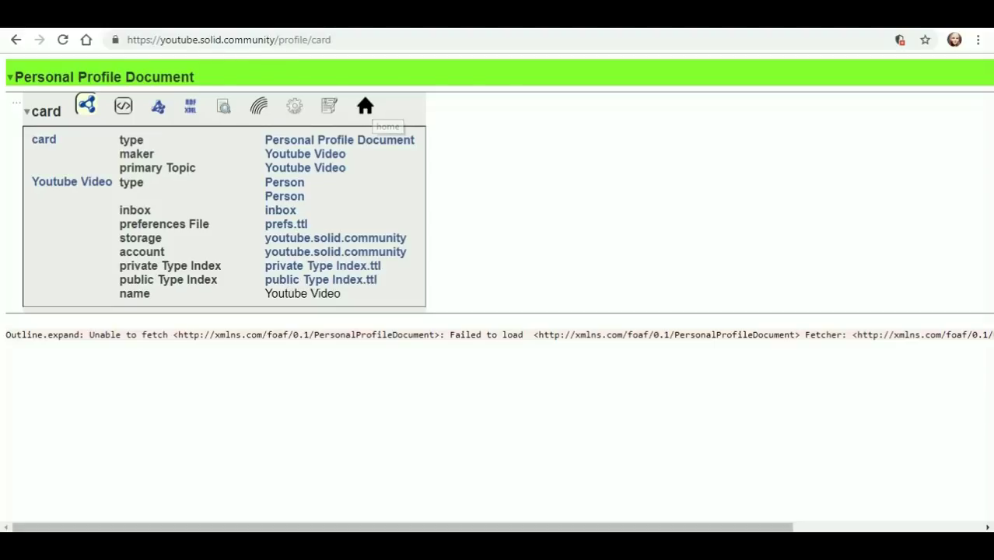
Look through the Personal Profile Document's page, source code, table and document-details views
{"action": "mouse_move", "coordinate": [343, 74]}
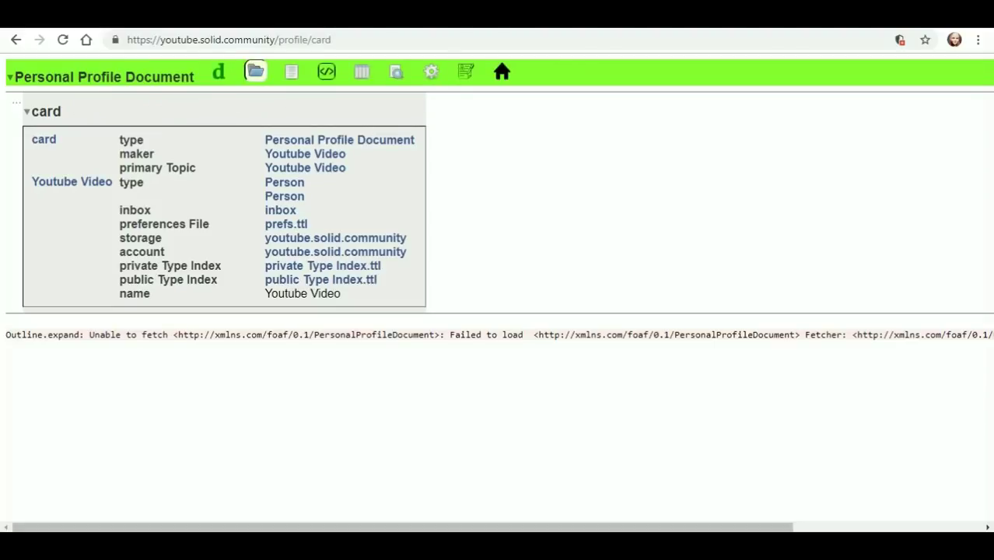
{"action": "left_click", "coordinate": [289, 71]}
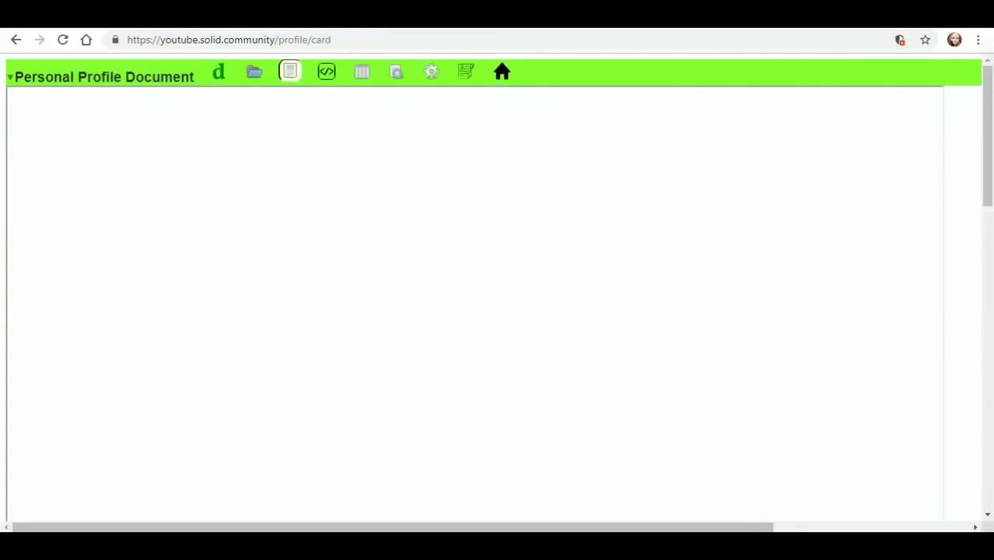
{"action": "scroll", "coordinate": [475, 288], "scroll_direction": "down", "scroll_amount": 12}
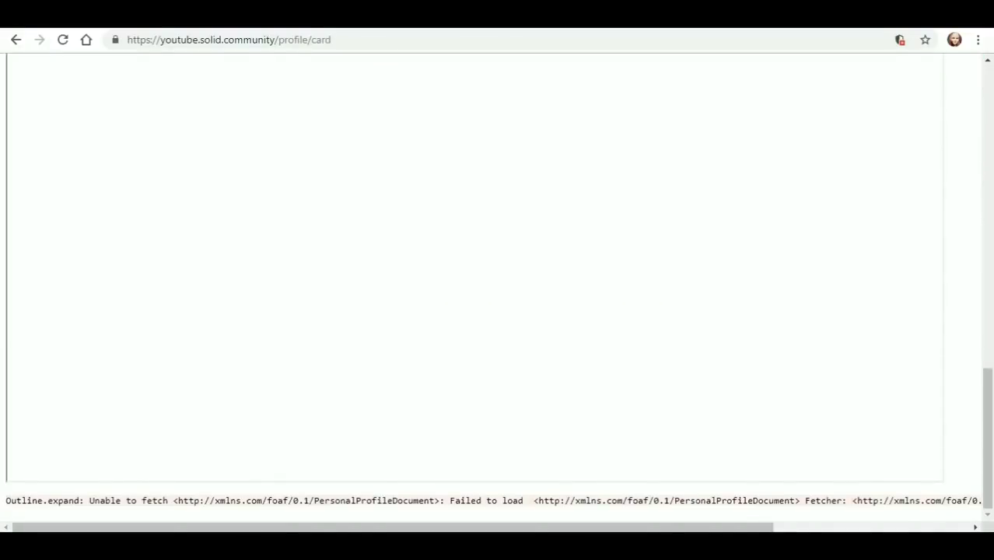
{"action": "scroll", "coordinate": [475, 288], "scroll_direction": "up", "scroll_amount": 12}
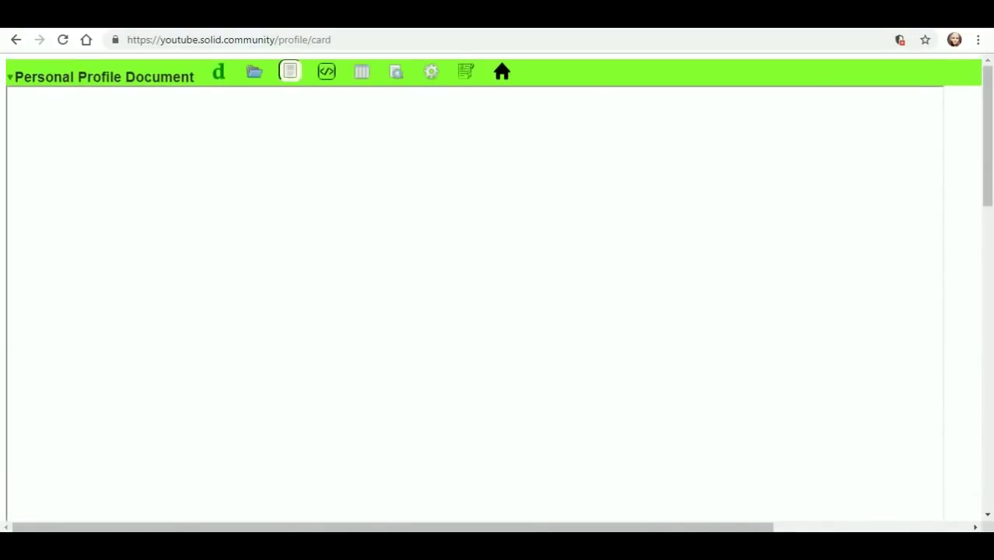
{"action": "left_click", "coordinate": [326, 71]}
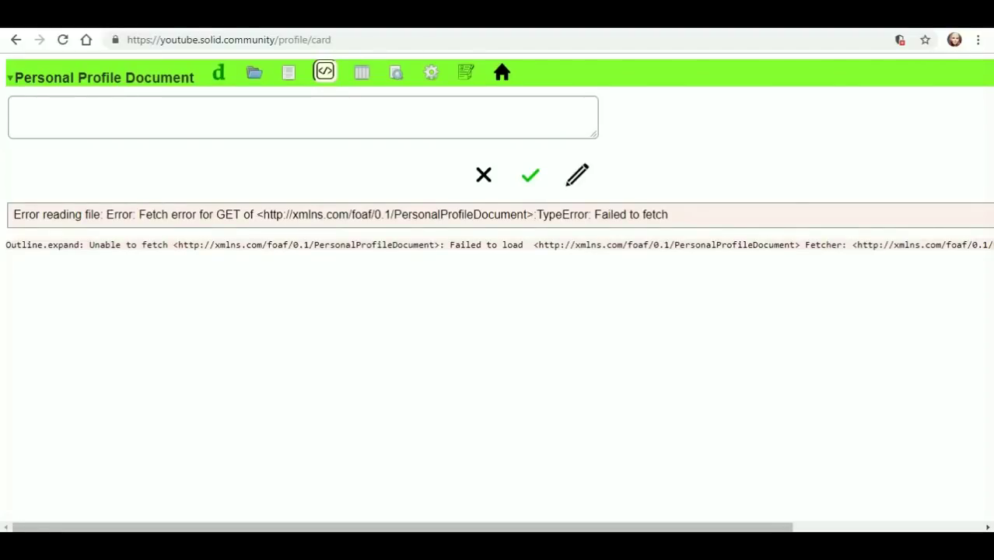
{"action": "left_click", "coordinate": [362, 72]}
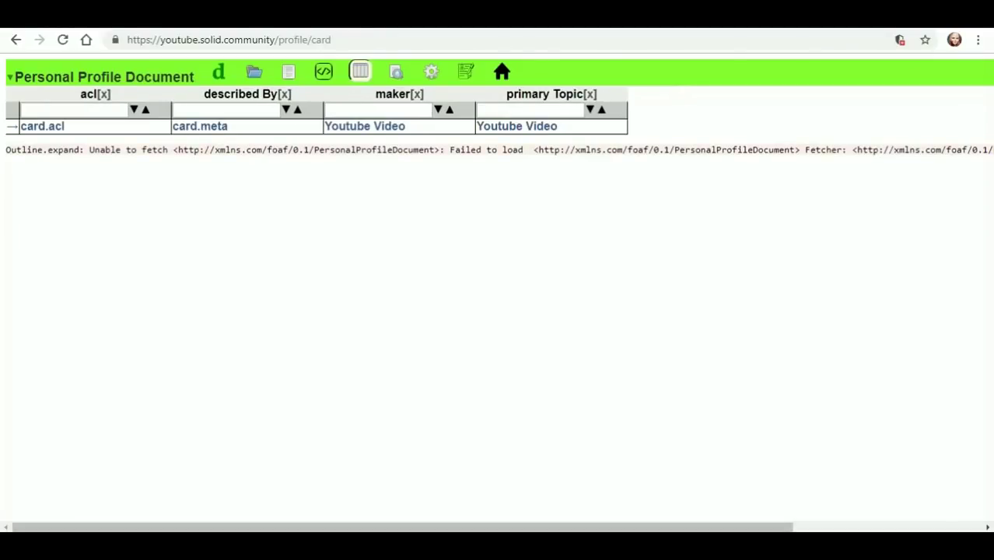
{"action": "left_click", "coordinate": [395, 71]}
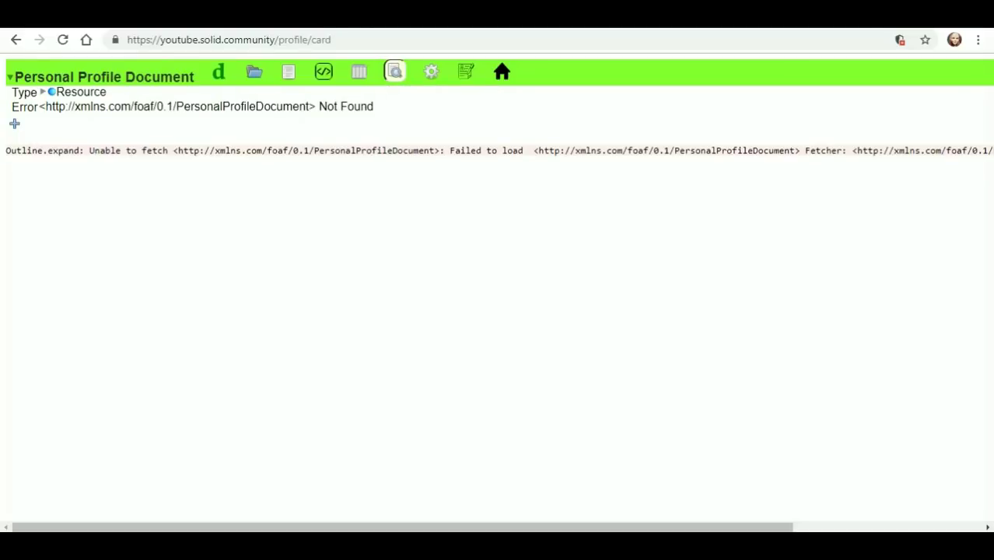
Open the Personal Profile Document's internals view, try to refresh the document, and view its login and sign-up pane
{"action": "left_click", "coordinate": [431, 71]}
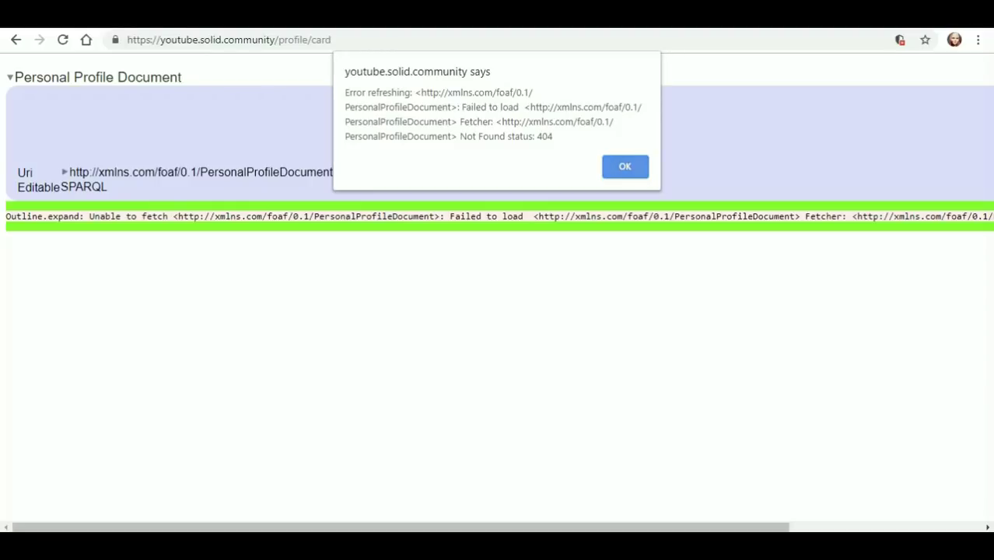
{"action": "key", "text": "Return"}
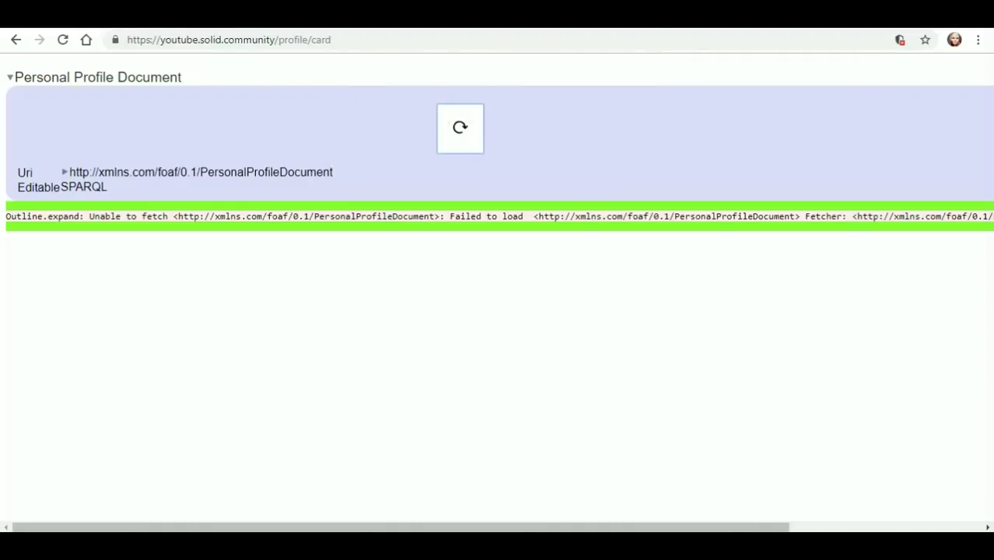
{"action": "left_click", "coordinate": [36, 116]}
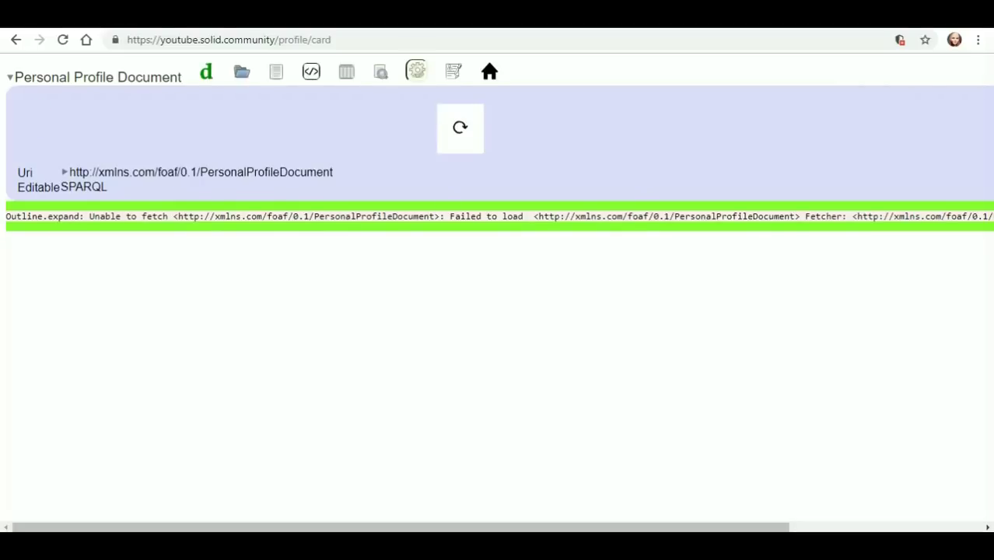
{"action": "left_click", "coordinate": [453, 72]}
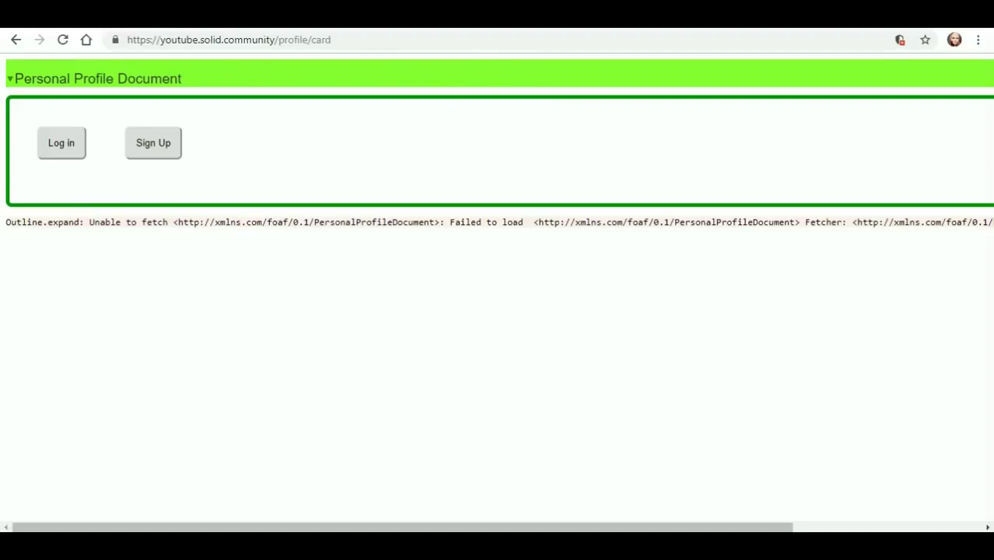
Try to create a new contacts item, a notepad and a chat from the document's home view
{"action": "left_click", "coordinate": [490, 73]}
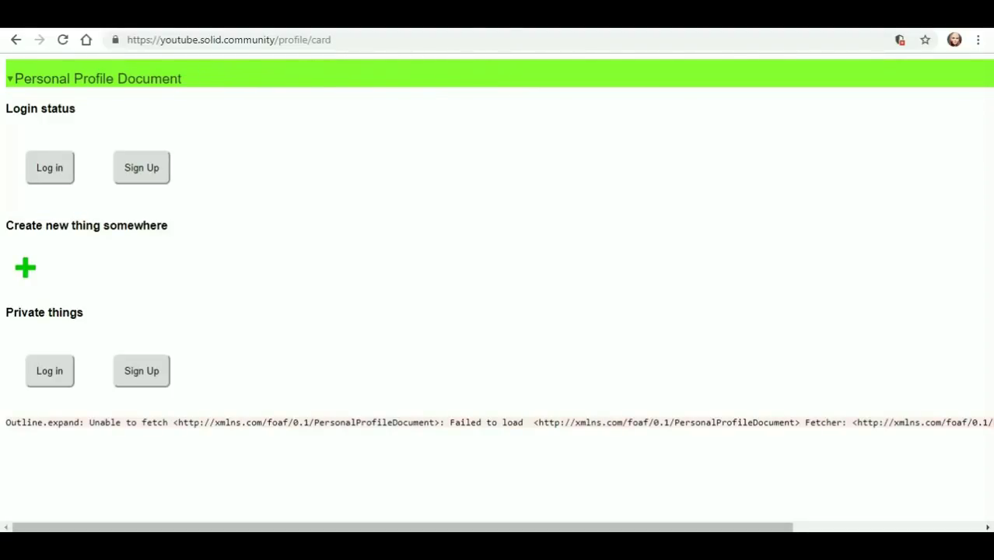
{"action": "left_click", "coordinate": [26, 268]}
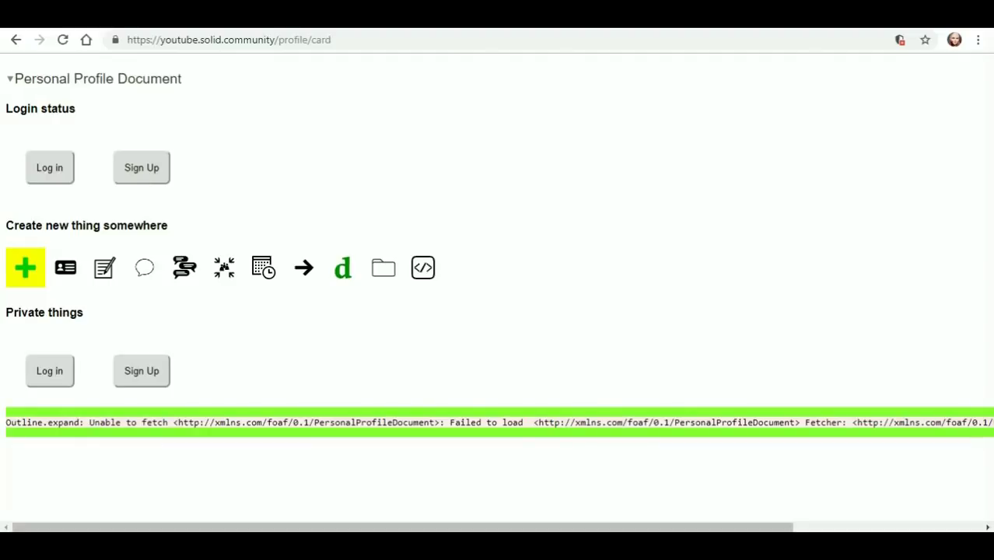
{"action": "left_click", "coordinate": [66, 268]}
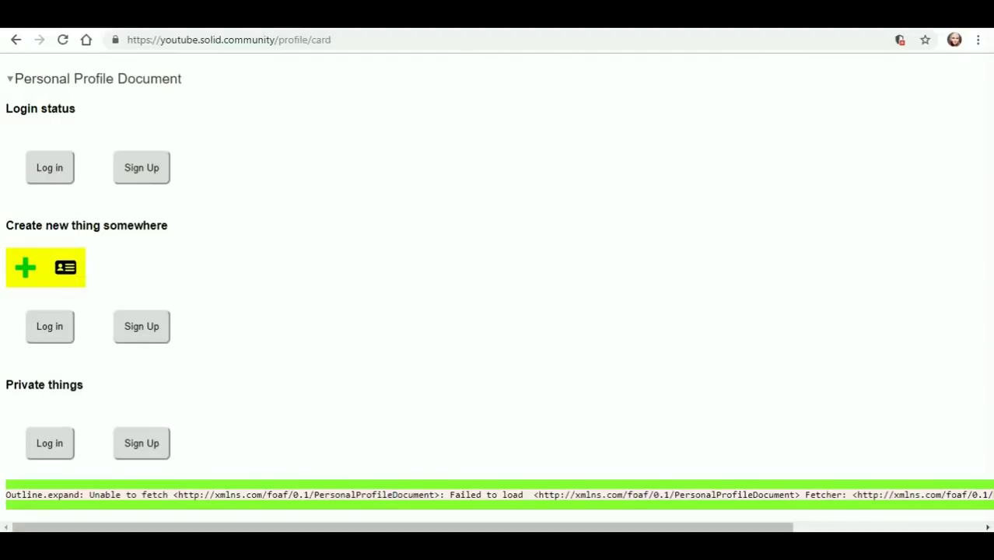
{"action": "left_click", "coordinate": [26, 268]}
{"action": "left_click", "coordinate": [25, 267]}
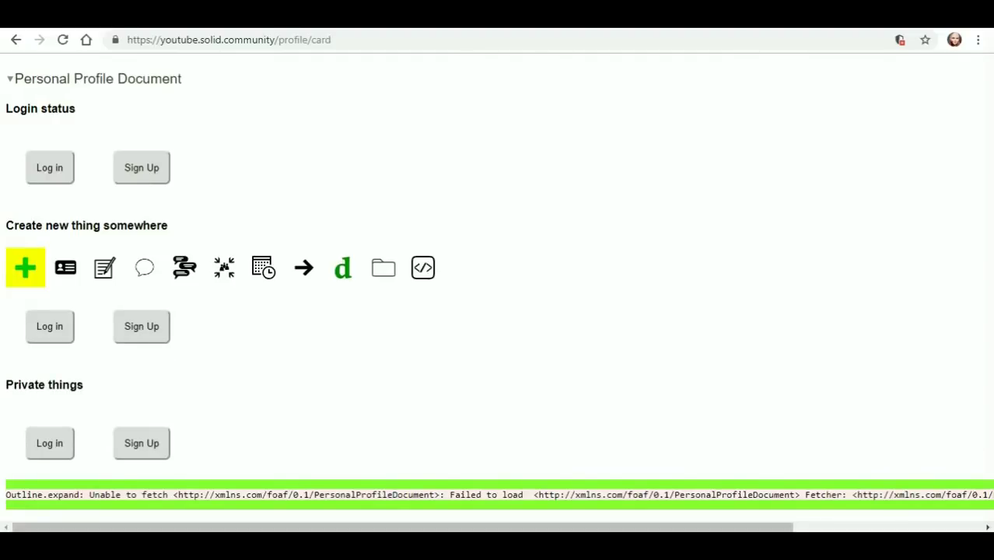
{"action": "left_click", "coordinate": [104, 268]}
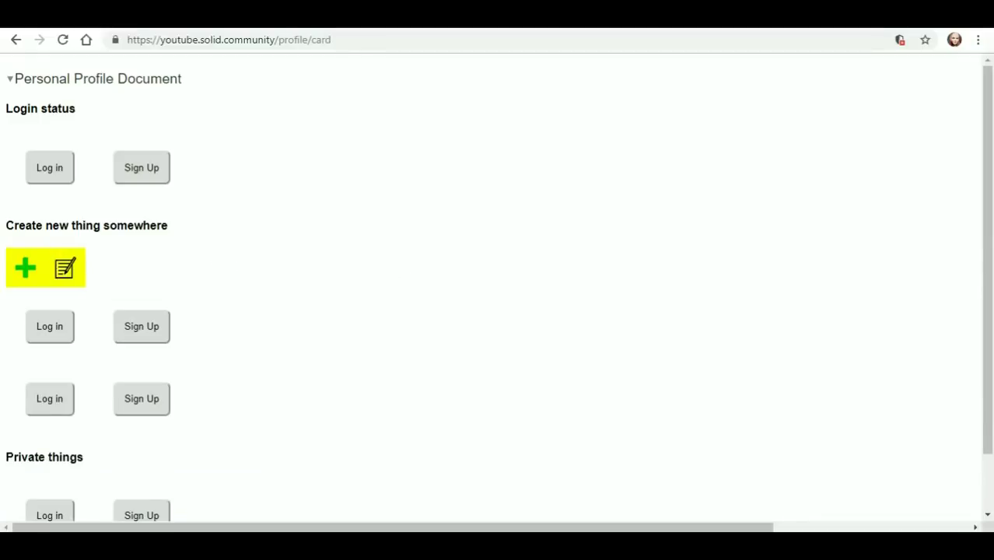
{"action": "left_click", "coordinate": [25, 268]}
{"action": "left_click", "coordinate": [25, 268]}
{"action": "left_click", "coordinate": [144, 267]}
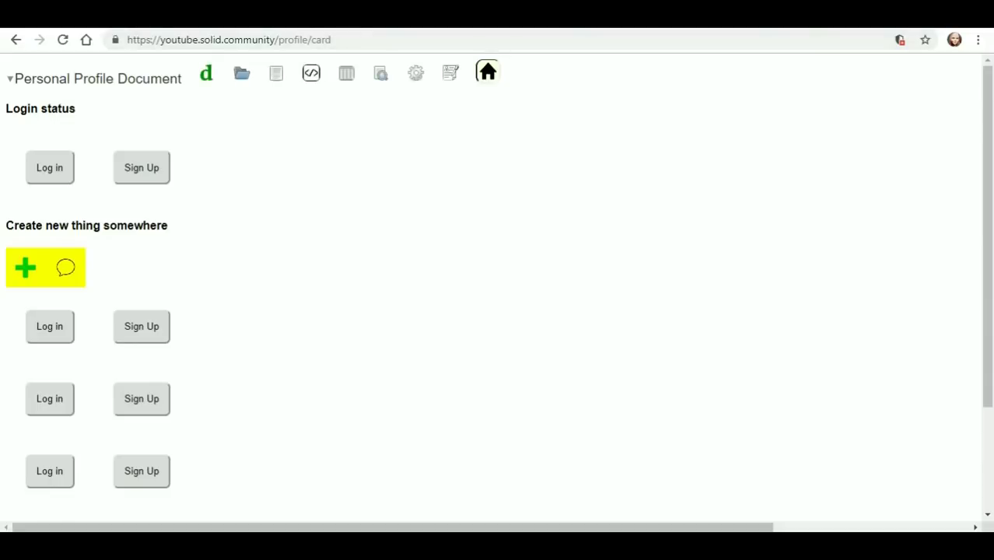
Open the inbox folder and look through its data, source code, triples, RDF/XML and document-details views
{"action": "left_click", "coordinate": [10, 79]}
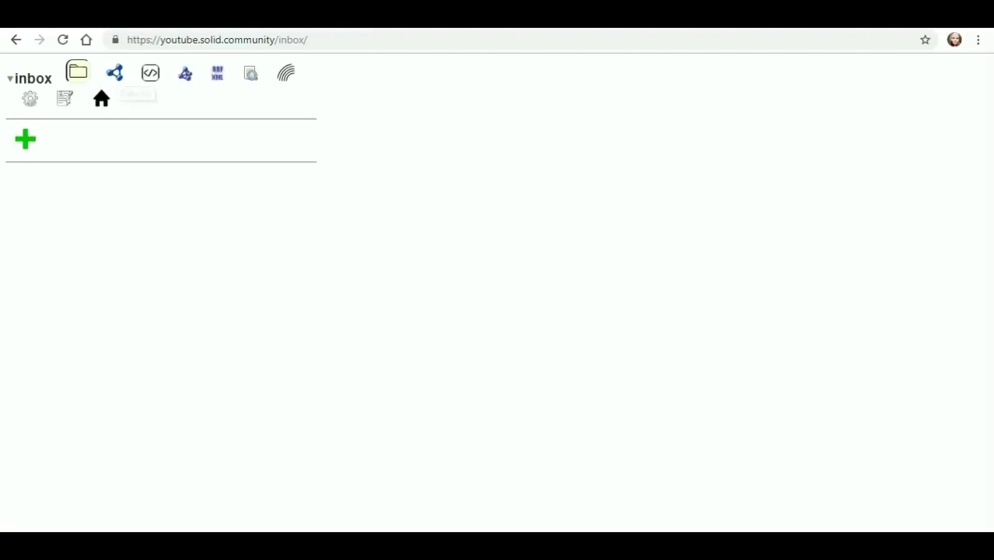
{"action": "left_click", "coordinate": [113, 72]}
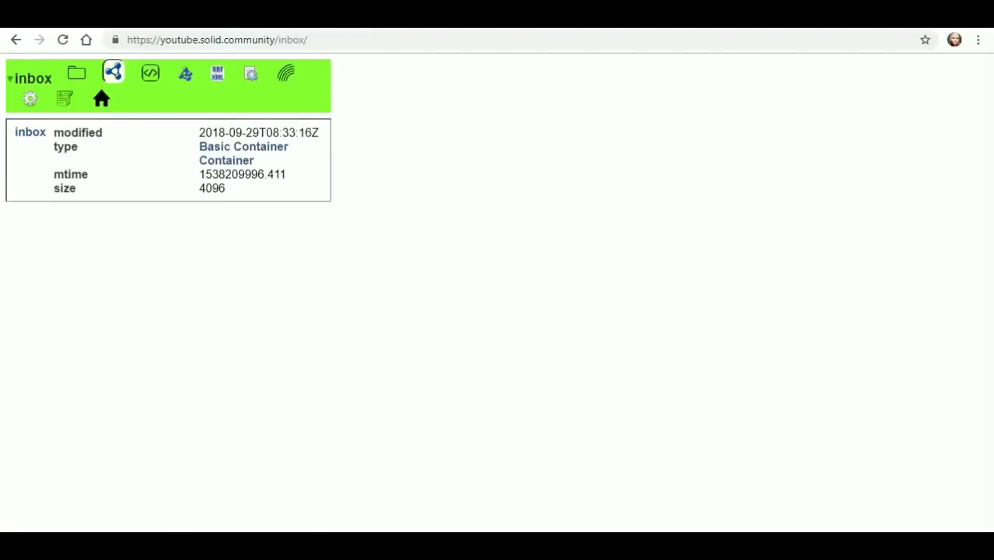
{"action": "left_click", "coordinate": [150, 73]}
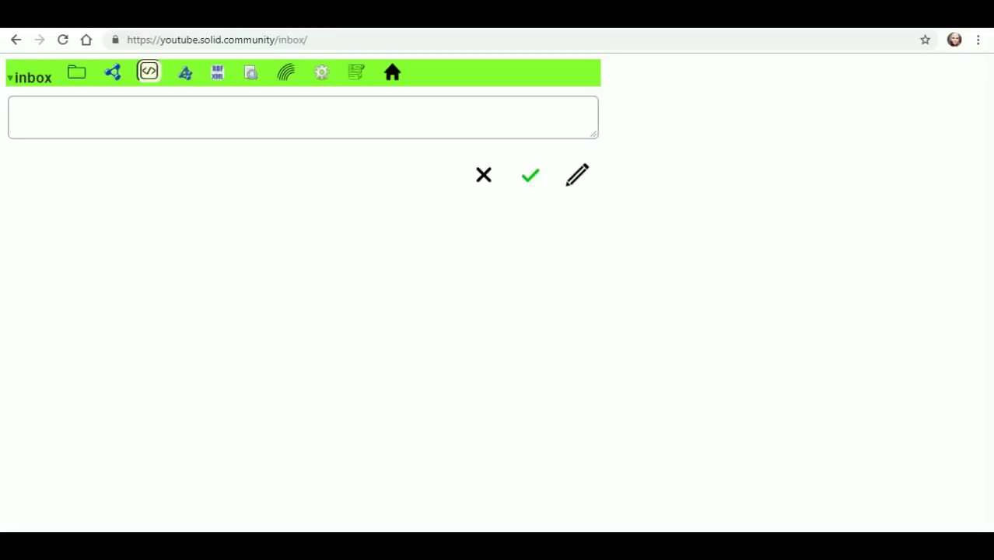
{"action": "left_click", "coordinate": [185, 72]}
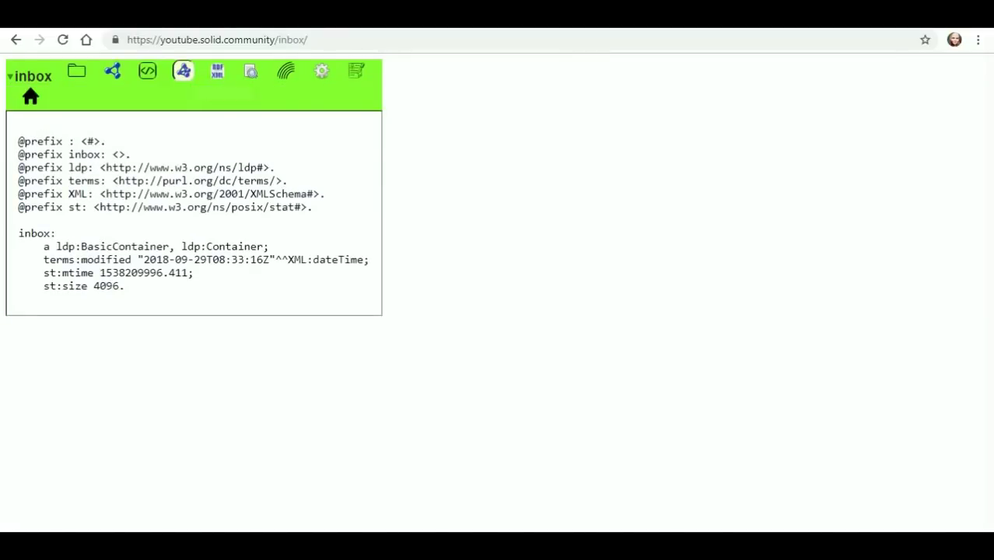
{"action": "left_click", "coordinate": [218, 71]}
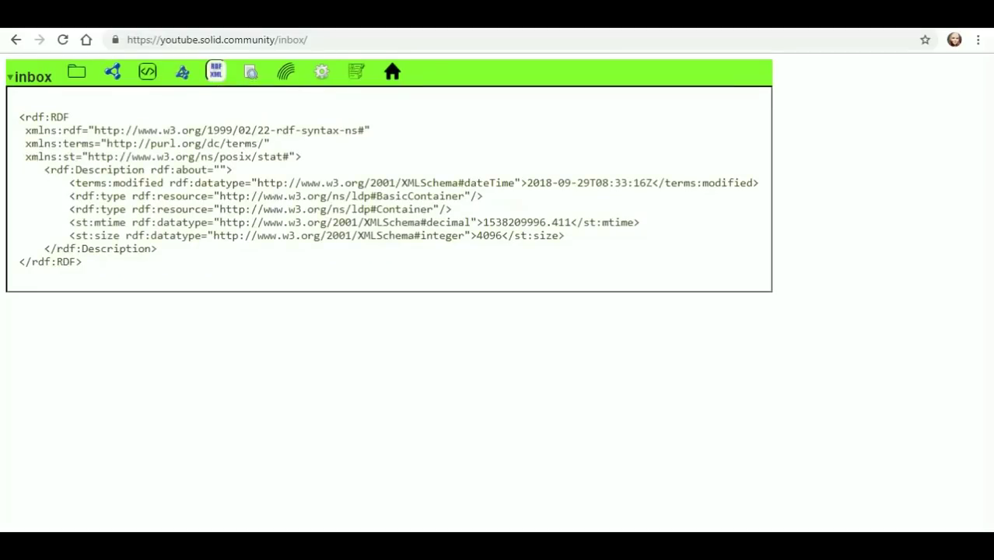
{"action": "left_click", "coordinate": [250, 72]}
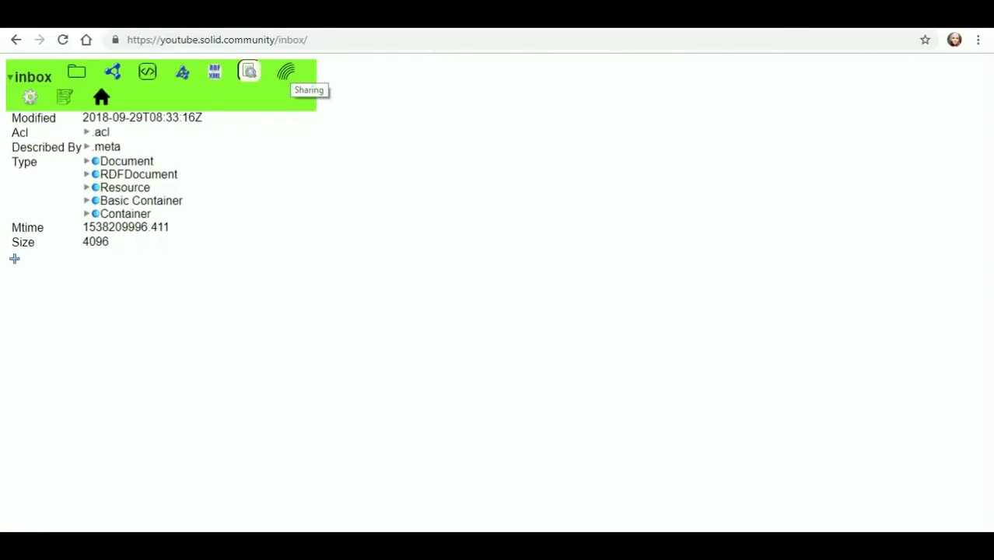
Review the inbox folder's sharing permissions and open the listed owner's profile
{"action": "left_click", "coordinate": [285, 72]}
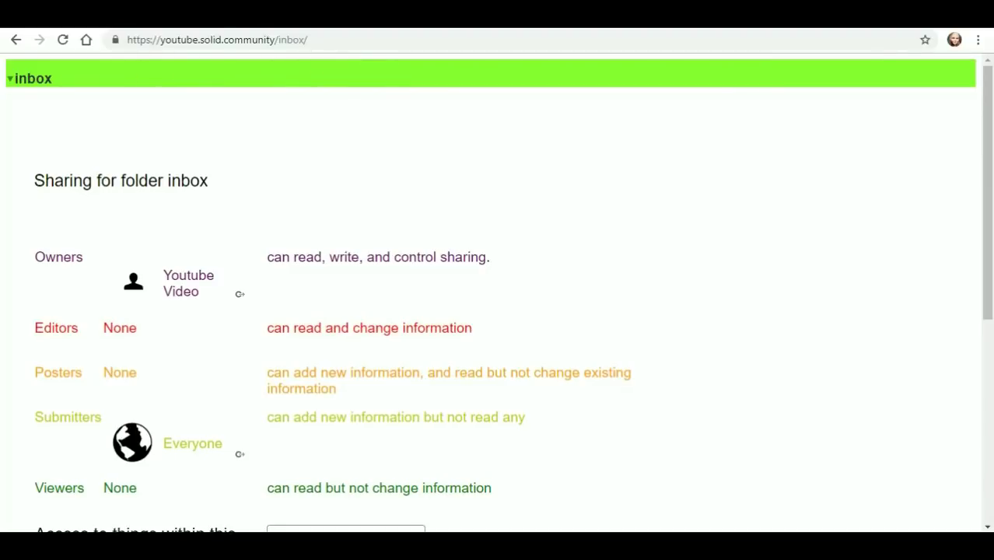
{"action": "mouse_move", "coordinate": [189, 282]}
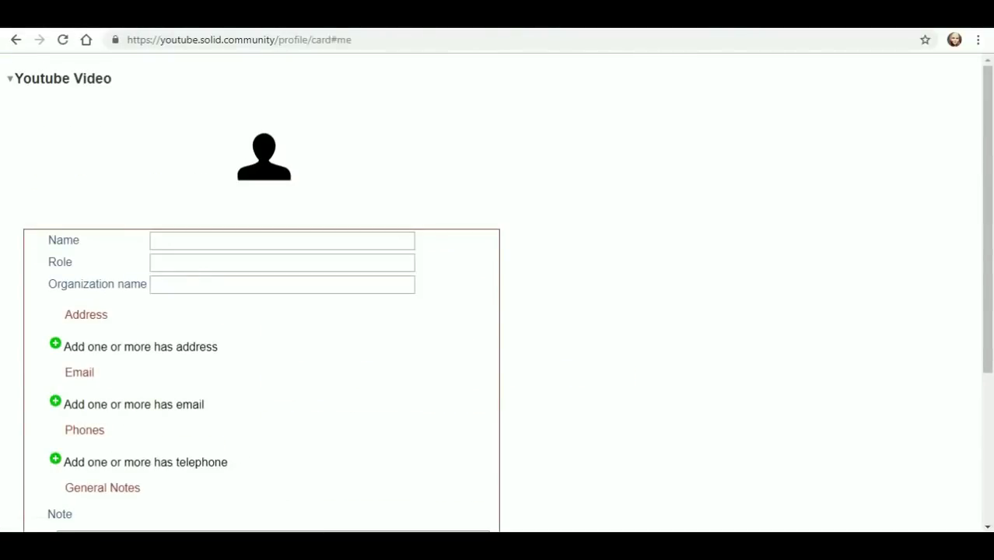
Look through the owner's profile form, from the name and organization fields to the general notes and login options
{"action": "scroll", "coordinate": [498, 294], "scroll_direction": "down", "scroll_amount": 3}
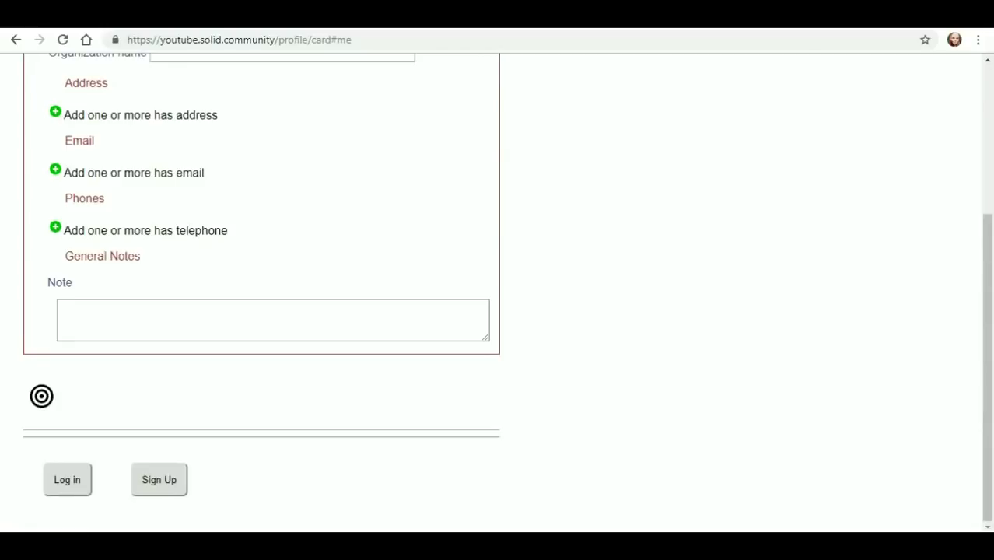
{"action": "scroll", "coordinate": [498, 294], "scroll_direction": "up", "scroll_amount": 3}
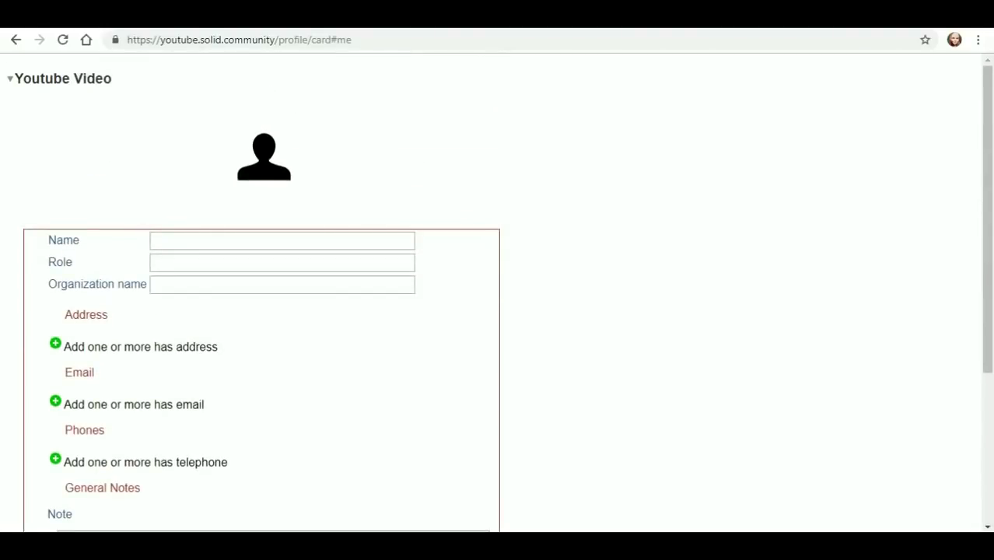
{"action": "scroll", "coordinate": [498, 294], "scroll_direction": "down", "scroll_amount": 2}
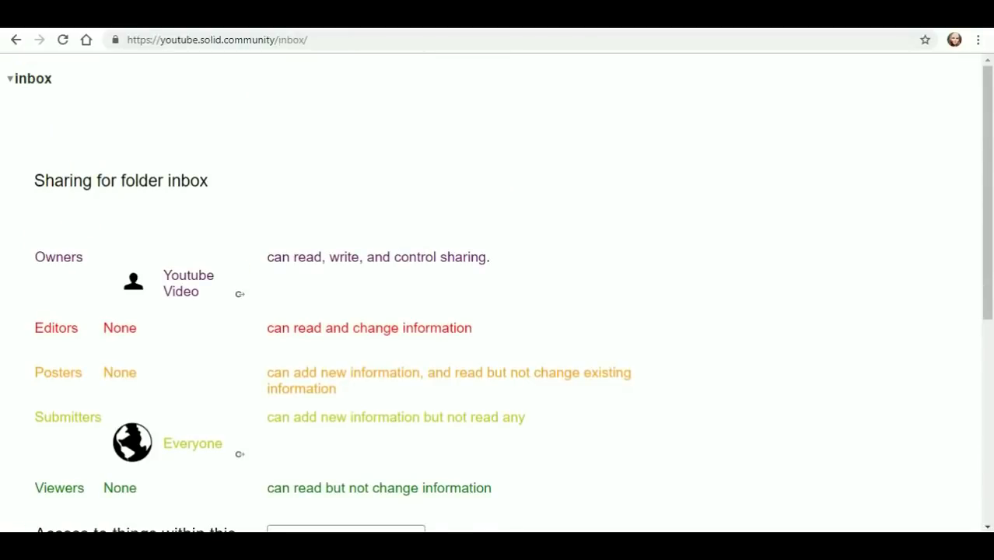
Review the inbox folder's sharing permissions for each role, including the access settings for things within the folder
{"action": "scroll", "coordinate": [498, 295], "scroll_direction": "down", "scroll_amount": 1}
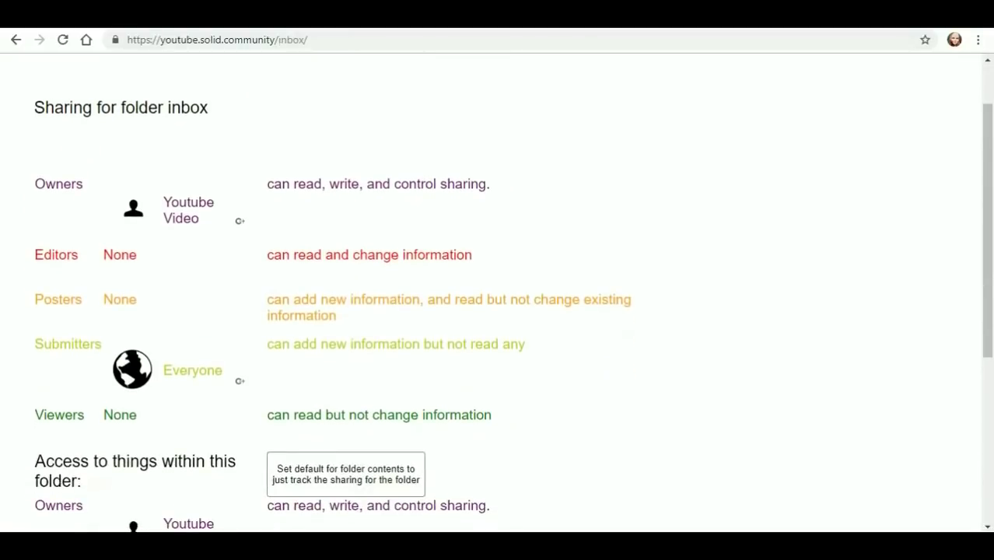
{"action": "scroll", "coordinate": [498, 294], "scroll_direction": "down", "scroll_amount": 1}
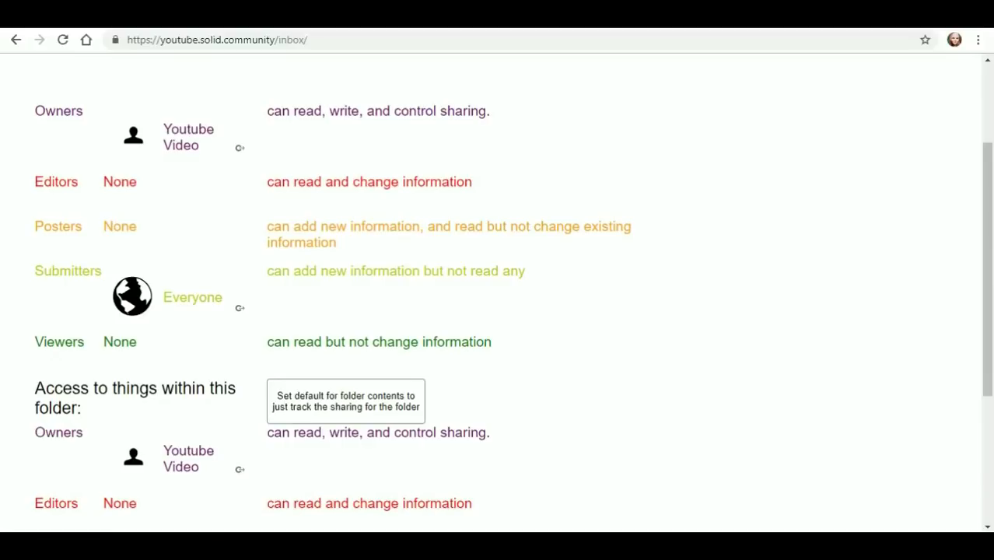
{"action": "scroll", "coordinate": [498, 294], "scroll_direction": "down", "scroll_amount": 1}
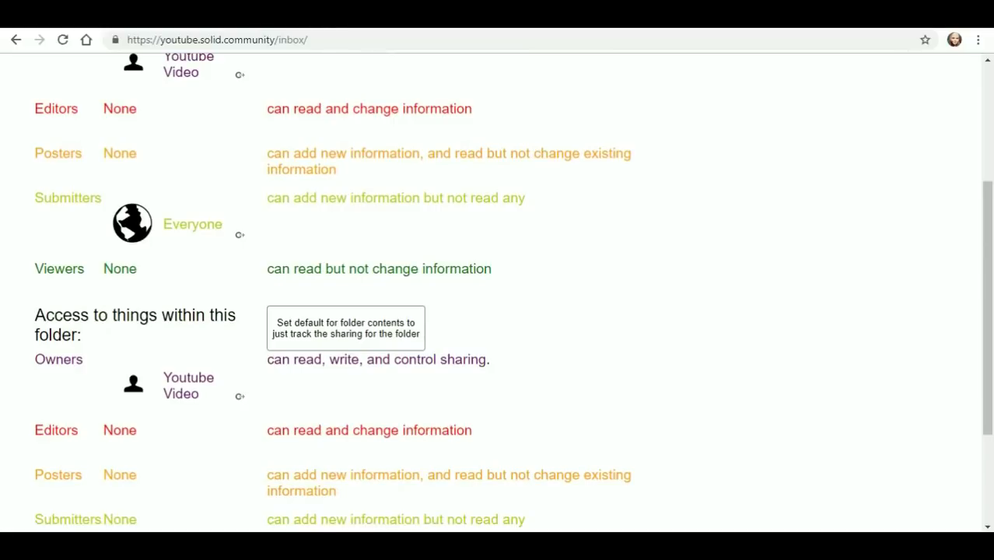
{"action": "scroll", "coordinate": [498, 294], "scroll_direction": "down", "scroll_amount": 1}
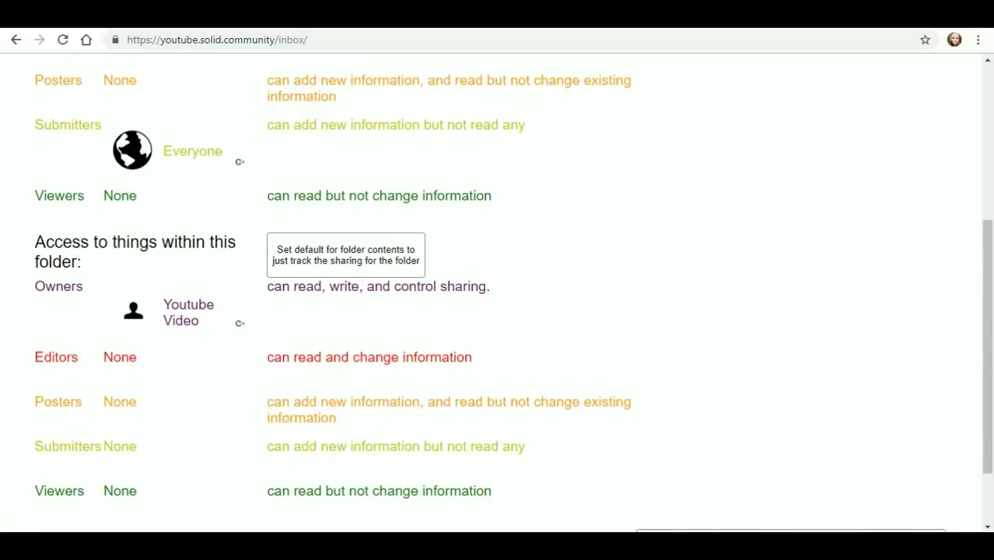
{"action": "scroll", "coordinate": [498, 294], "scroll_direction": "down", "scroll_amount": 1}
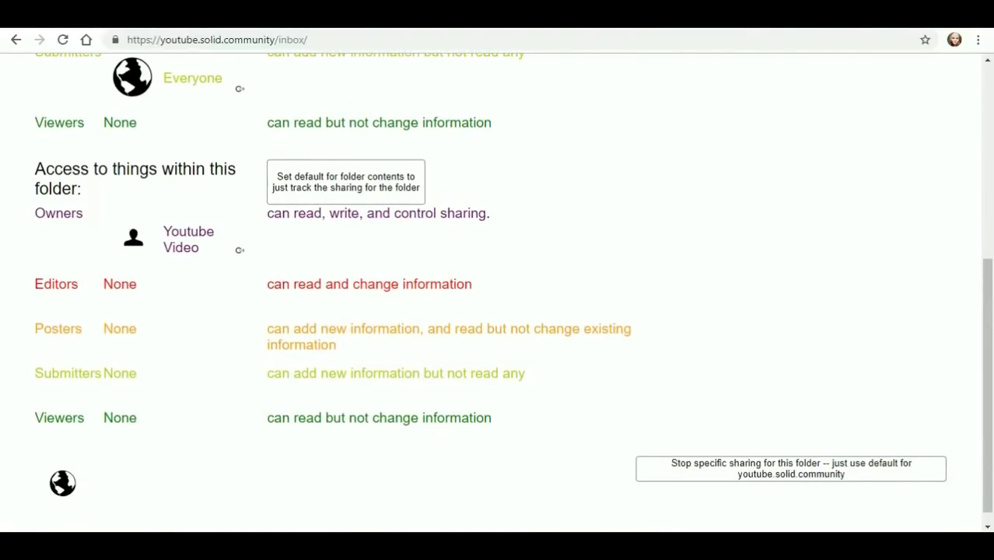
{"action": "scroll", "coordinate": [498, 294], "scroll_direction": "down", "scroll_amount": 1}
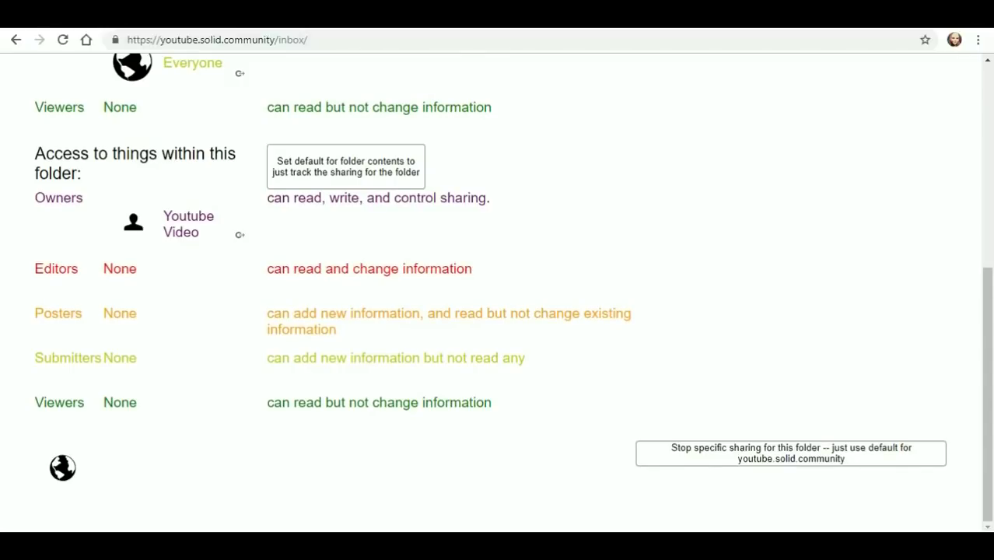
{"action": "scroll", "coordinate": [498, 291], "scroll_direction": "up", "scroll_amount": 5}
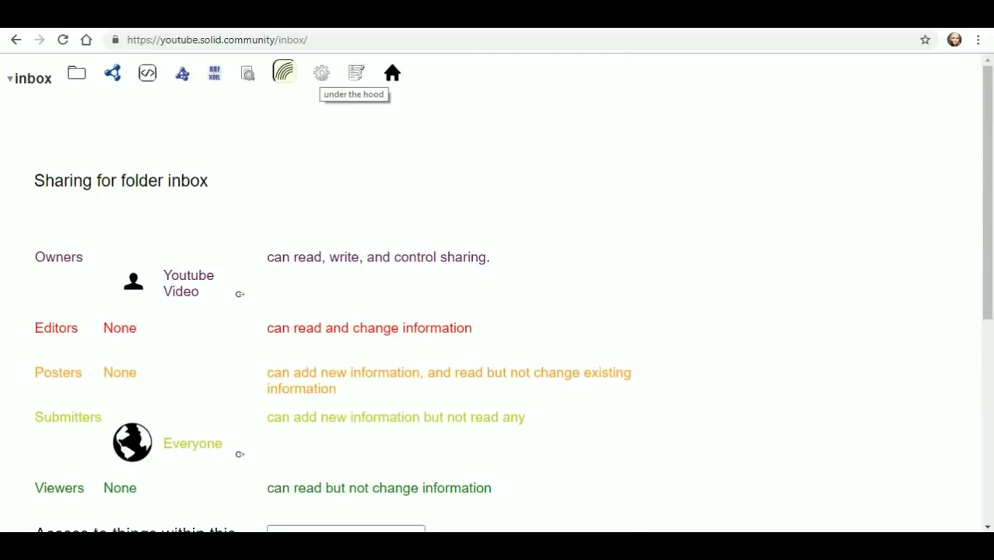
Open the inbox's under the hood view, expand its URI entry, and view that entry's internals and profile editing pane
{"action": "left_click", "coordinate": [356, 73]}
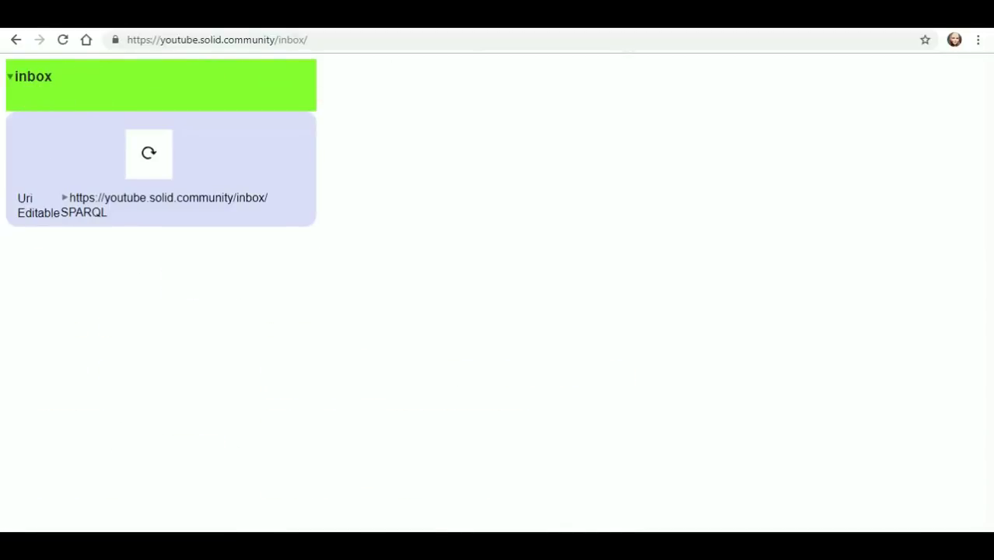
{"action": "left_click", "coordinate": [166, 199]}
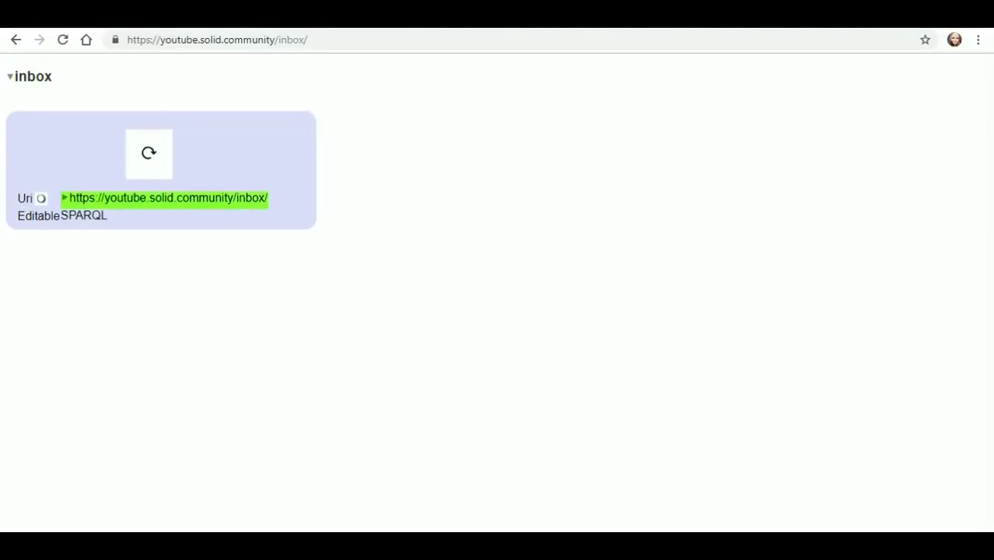
{"action": "left_click", "coordinate": [64, 198]}
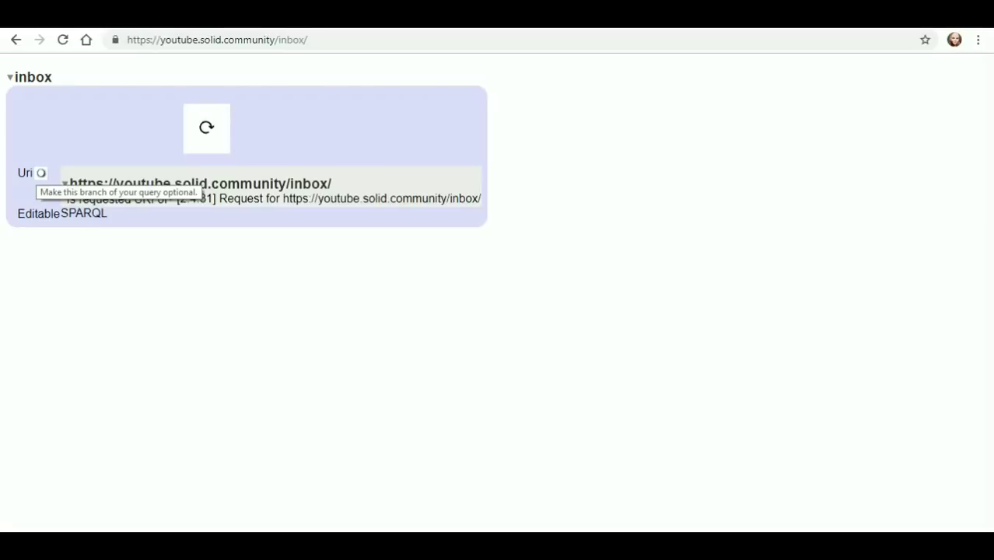
{"action": "mouse_move", "coordinate": [312, 184]}
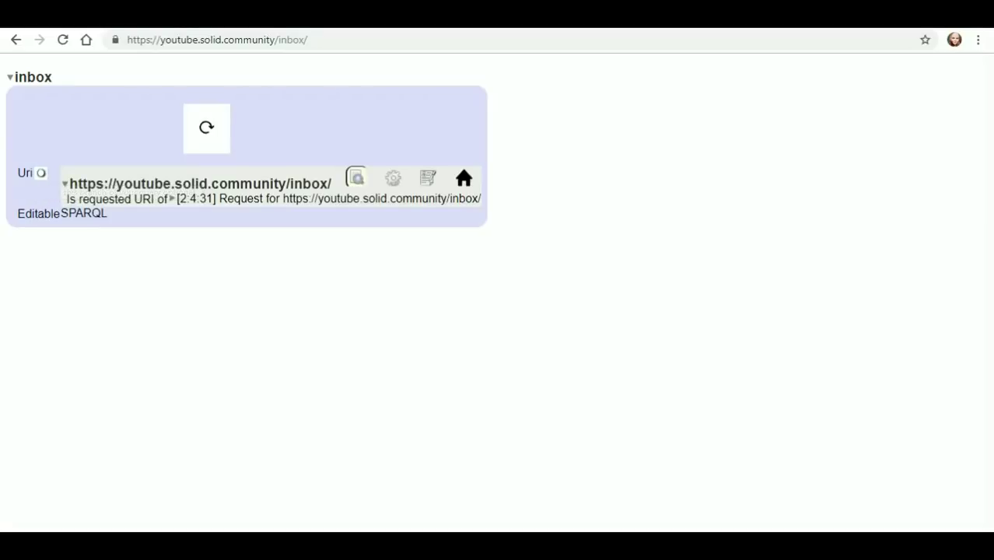
{"action": "left_click", "coordinate": [393, 178]}
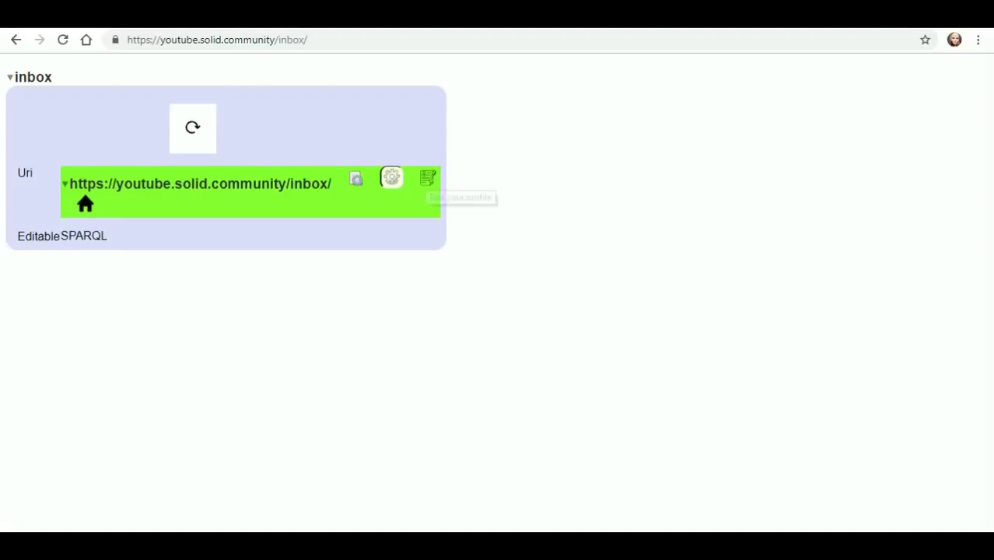
{"action": "left_click", "coordinate": [427, 178]}
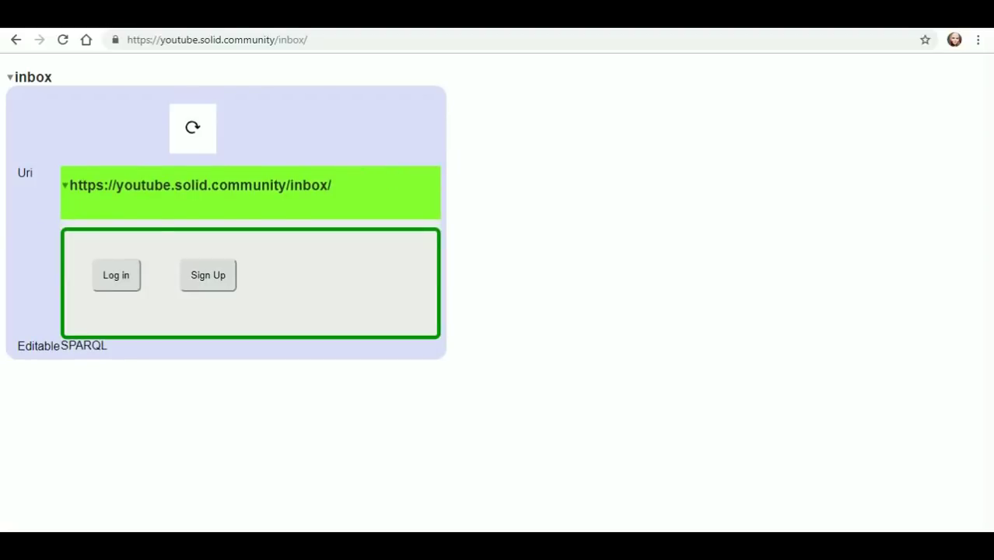
Refresh the inbox document and view its profile editing pane and home view
{"action": "left_click", "coordinate": [192, 129]}
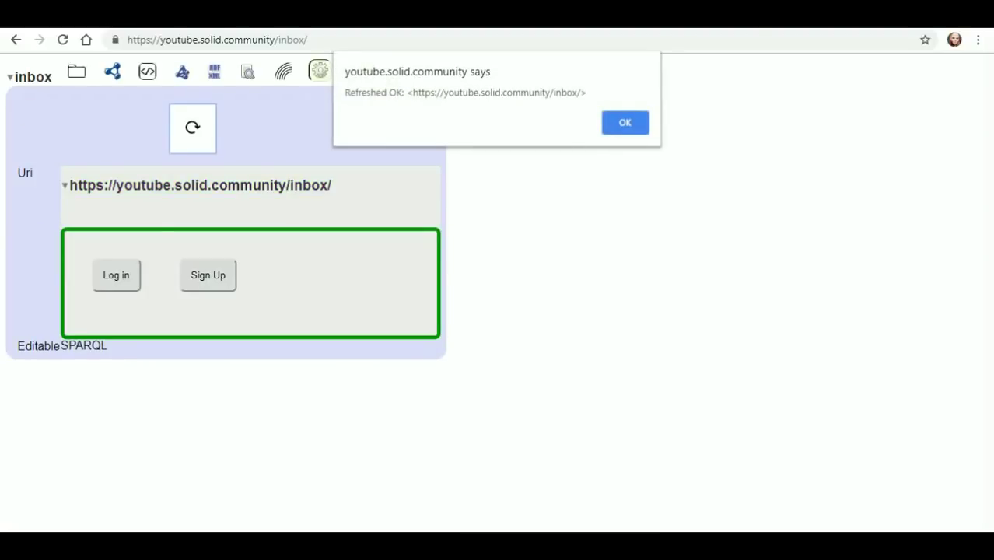
{"action": "left_click", "coordinate": [624, 122]}
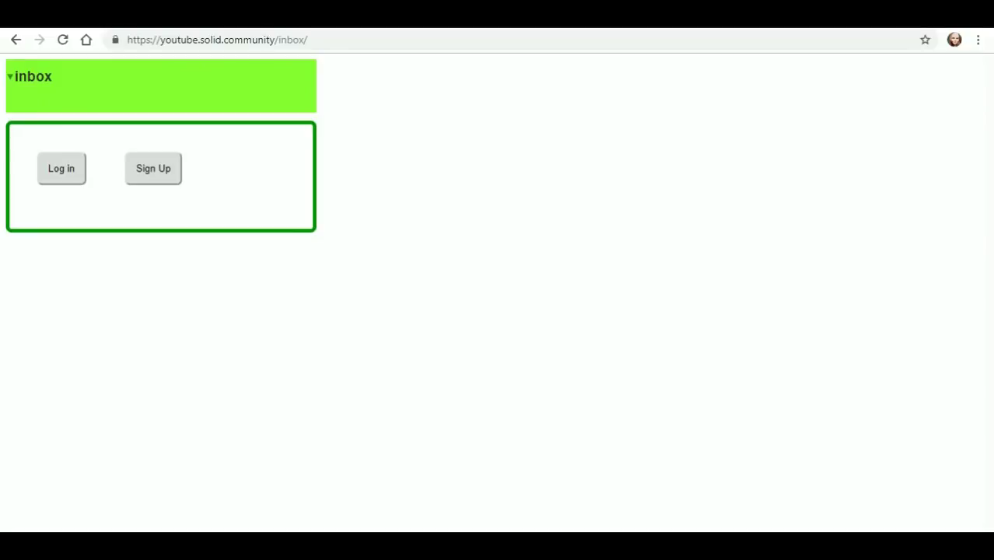
{"action": "left_click", "coordinate": [104, 98]}
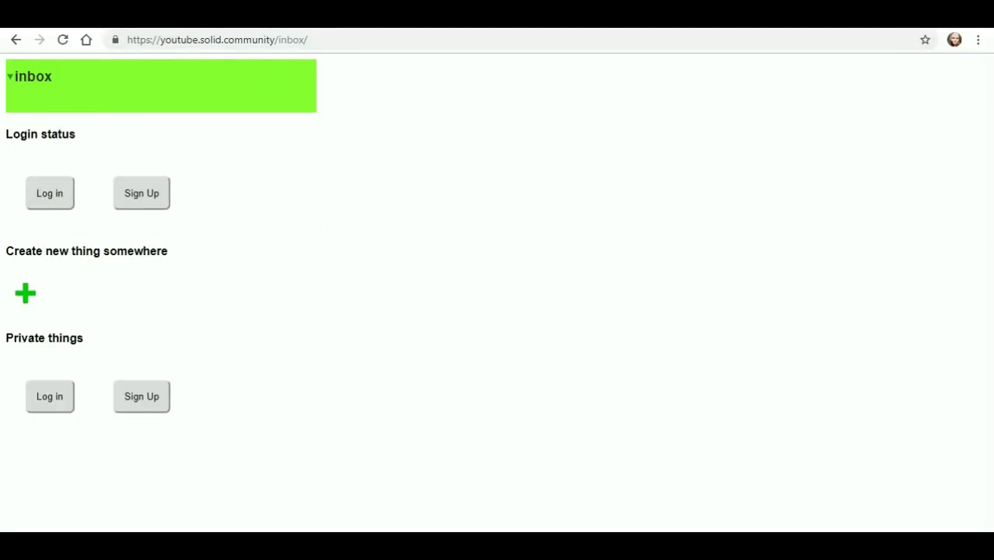
Switch to the public folder and review its sharing permissions, including those for the folder's contents
{"action": "key", "text": "ctrl+w"}
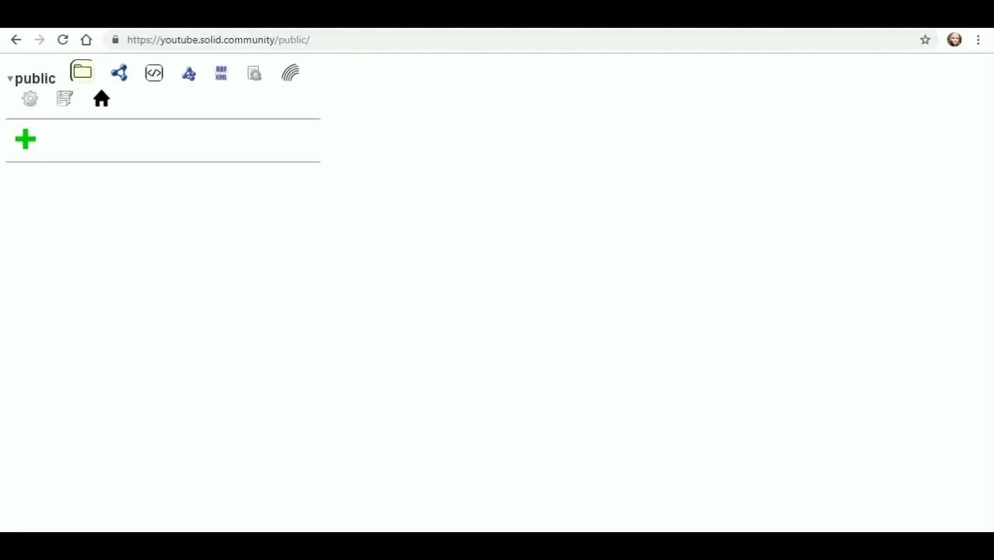
{"action": "left_click", "coordinate": [35, 79]}
{"action": "left_click", "coordinate": [290, 73]}
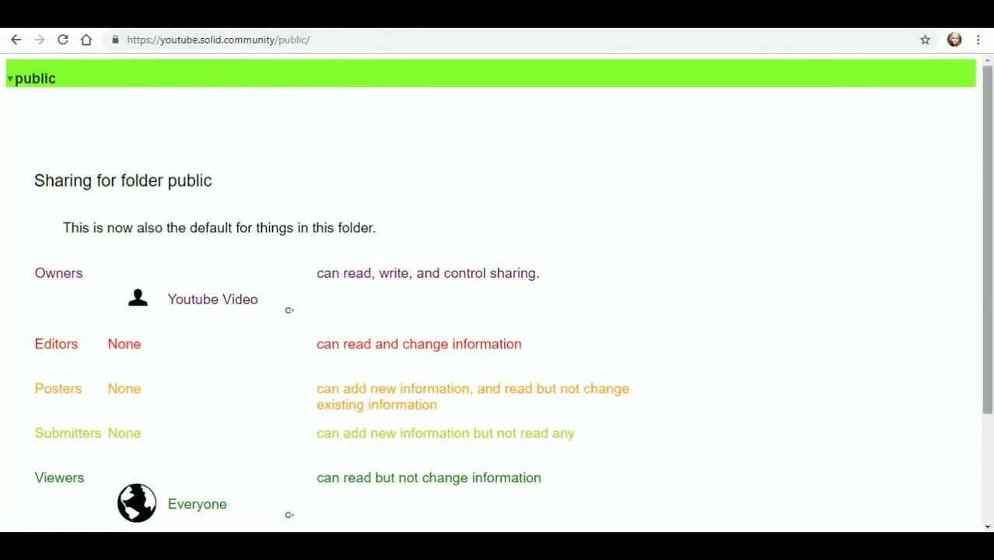
{"action": "left_click_drag", "start_coordinate": [987, 234], "coordinate": [987, 315]}
{"action": "scroll", "coordinate": [498, 296], "scroll_direction": "down", "scroll_amount": 1}
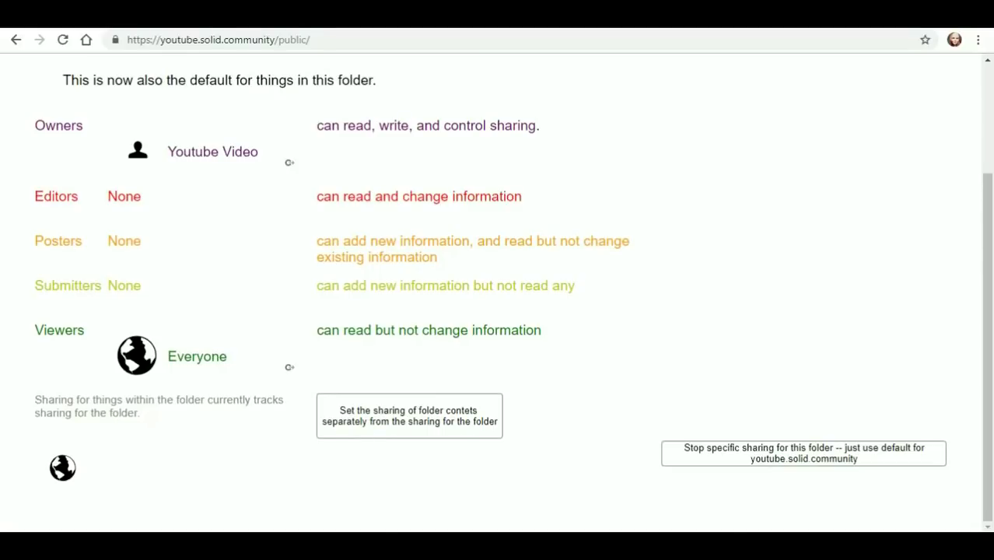
Open the FOAF Vocabulary Specification from the Everyone viewer entry and examine its abstract, overview, term groups and A-Z index
{"action": "mouse_move", "coordinate": [290, 366]}
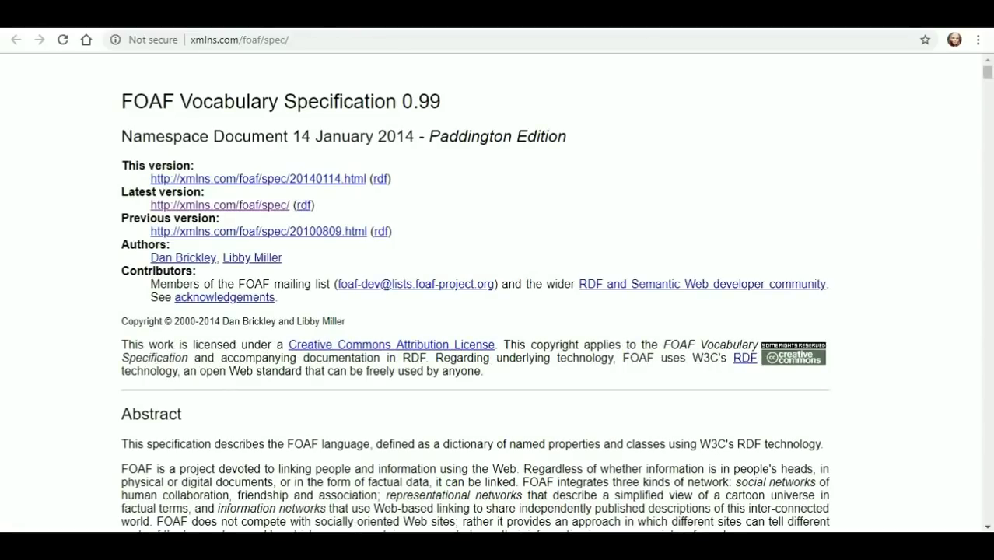
{"action": "scroll", "coordinate": [474, 293], "scroll_direction": "down", "scroll_amount": 4}
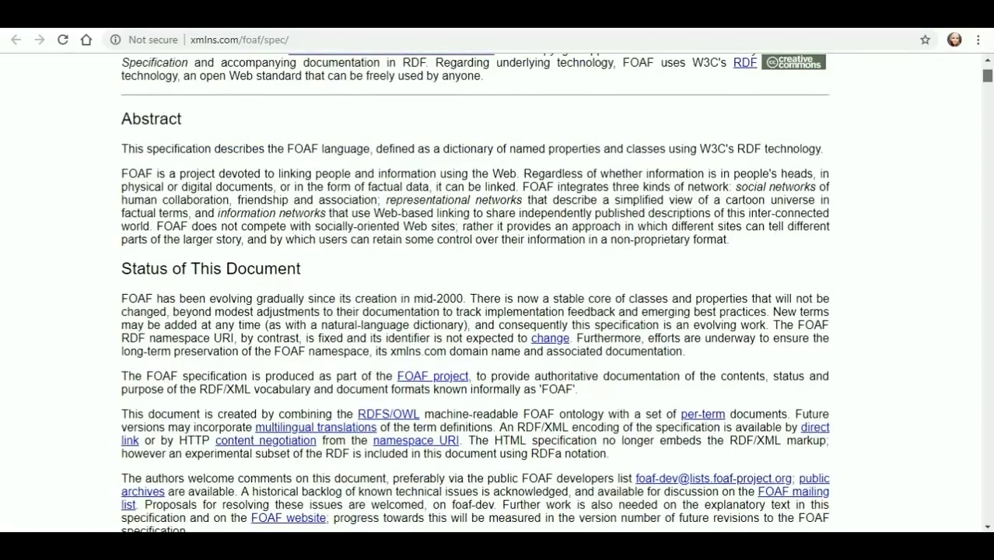
{"action": "scroll", "coordinate": [474, 292], "scroll_direction": "down", "scroll_amount": 4}
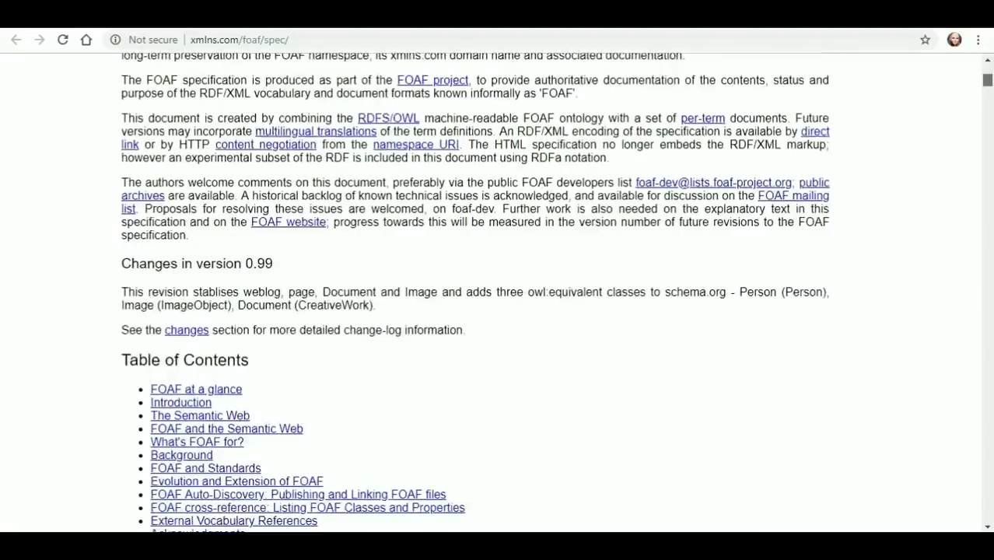
{"action": "scroll", "coordinate": [474, 293], "scroll_direction": "down", "scroll_amount": 3}
{"action": "scroll", "coordinate": [475, 292], "scroll_direction": "down", "scroll_amount": 1}
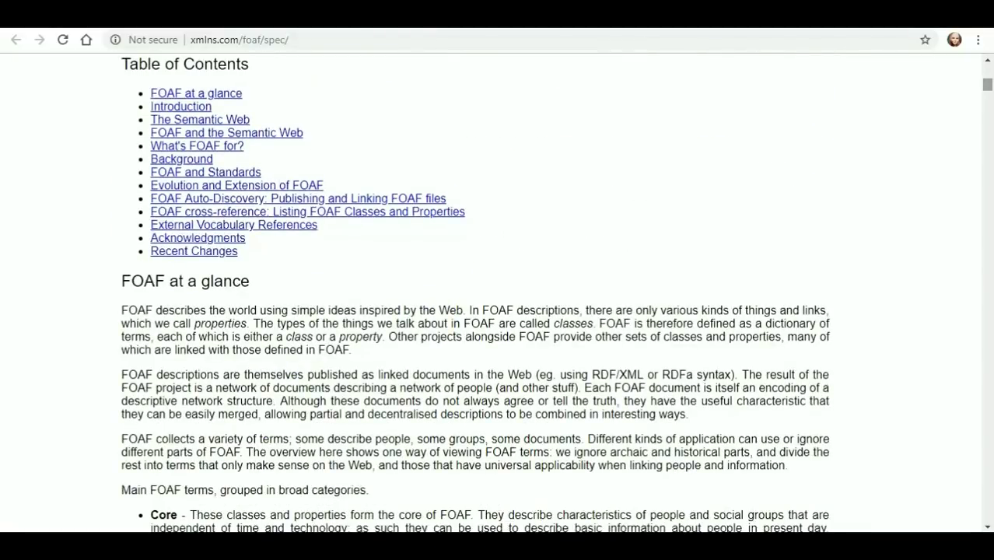
{"action": "scroll", "coordinate": [474, 292], "scroll_direction": "down", "scroll_amount": 1}
{"action": "scroll", "coordinate": [474, 293], "scroll_direction": "down", "scroll_amount": 1}
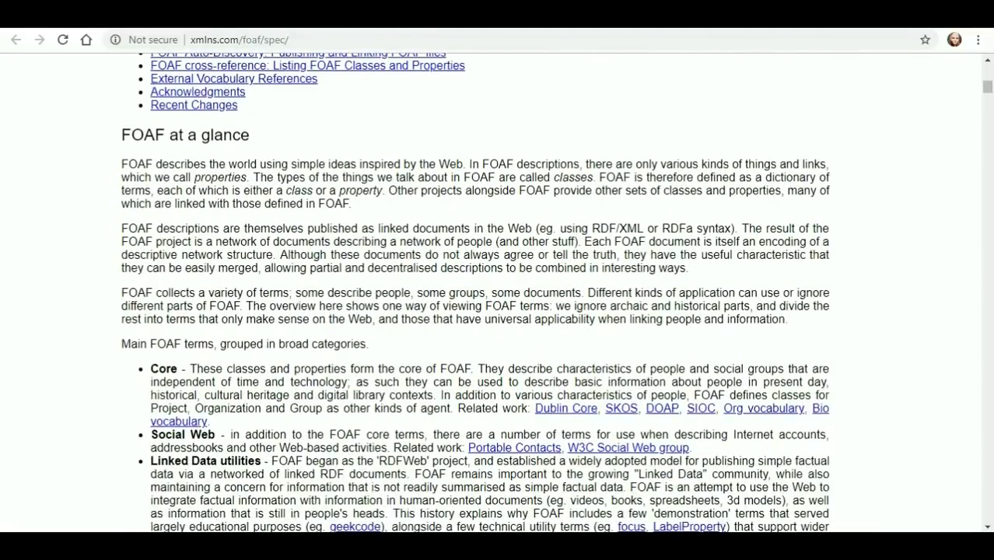
{"action": "scroll", "coordinate": [474, 292], "scroll_direction": "down", "scroll_amount": 2}
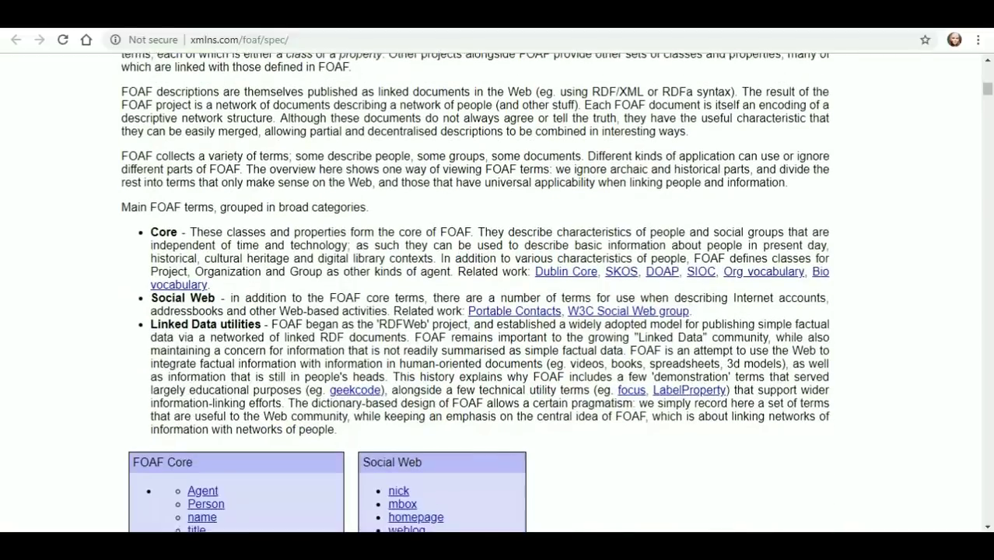
{"action": "scroll", "coordinate": [475, 292], "scroll_direction": "down", "scroll_amount": 3}
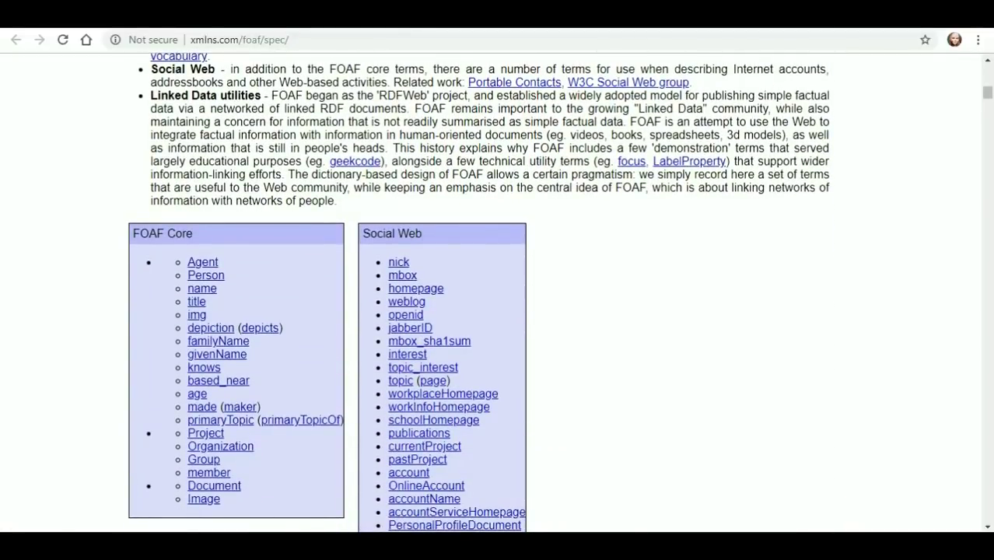
{"action": "scroll", "coordinate": [475, 292], "scroll_direction": "down", "scroll_amount": 1}
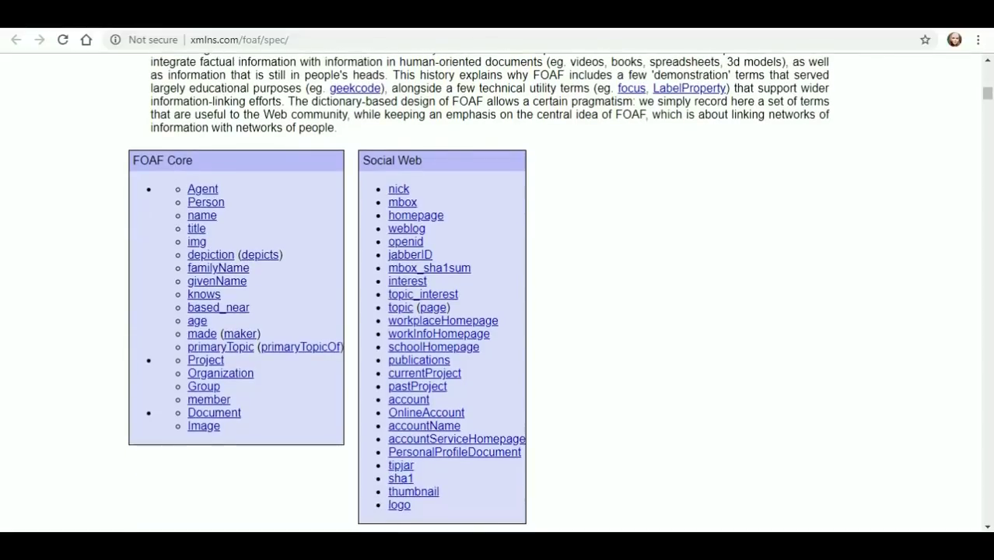
{"action": "scroll", "coordinate": [475, 293], "scroll_direction": "down", "scroll_amount": 3}
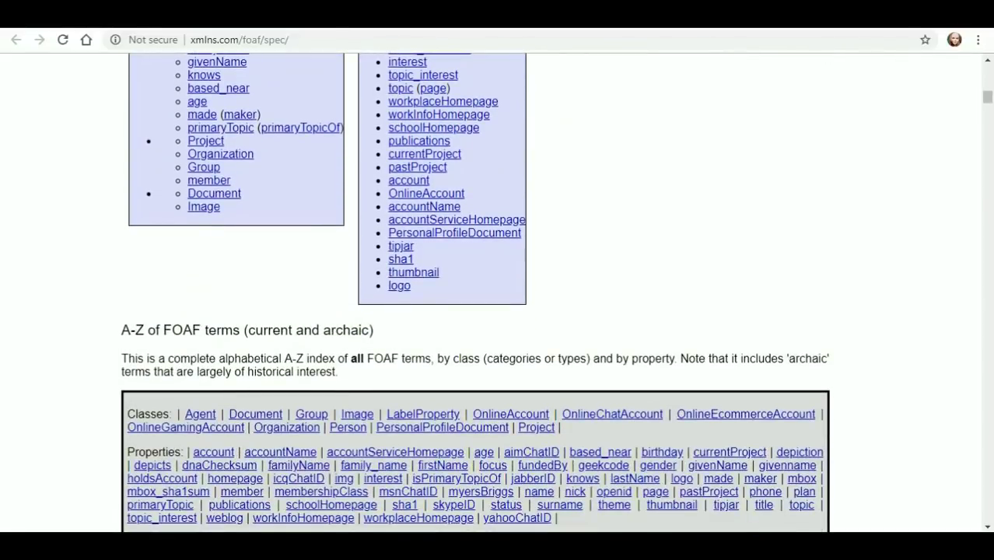
{"action": "scroll", "coordinate": [475, 292], "scroll_direction": "down", "scroll_amount": 1}
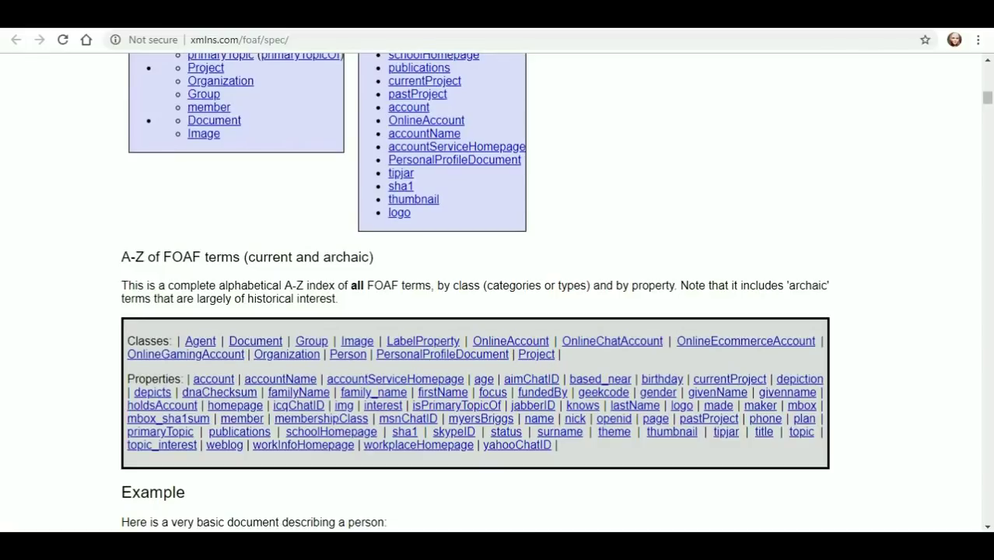
Return from the FOAF specification to the start of the public folder's sharing permissions
{"action": "key", "text": "ctrl+l"}
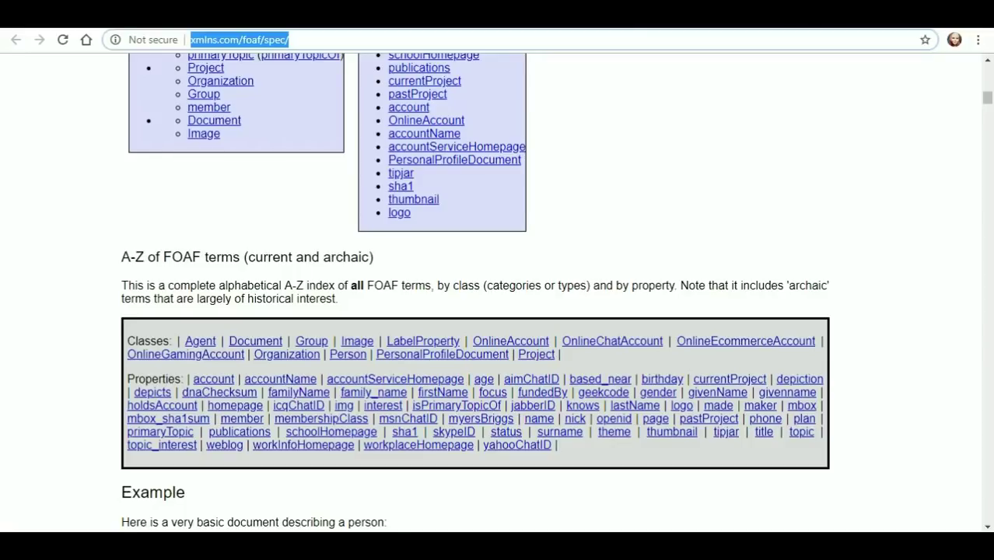
{"action": "key", "text": "ctrl+Tab"}
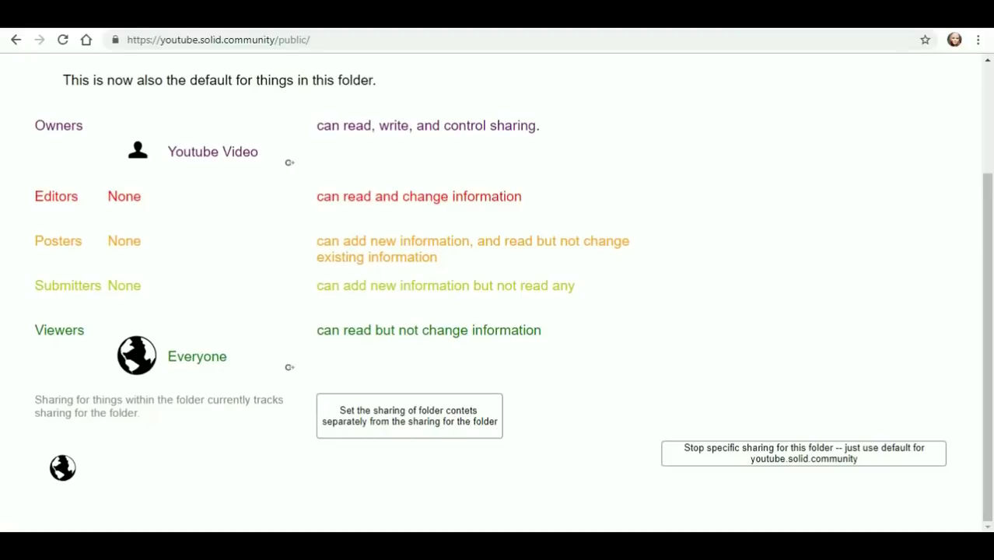
{"action": "scroll", "coordinate": [987, 342], "scroll_direction": "up", "scroll_amount": 2}
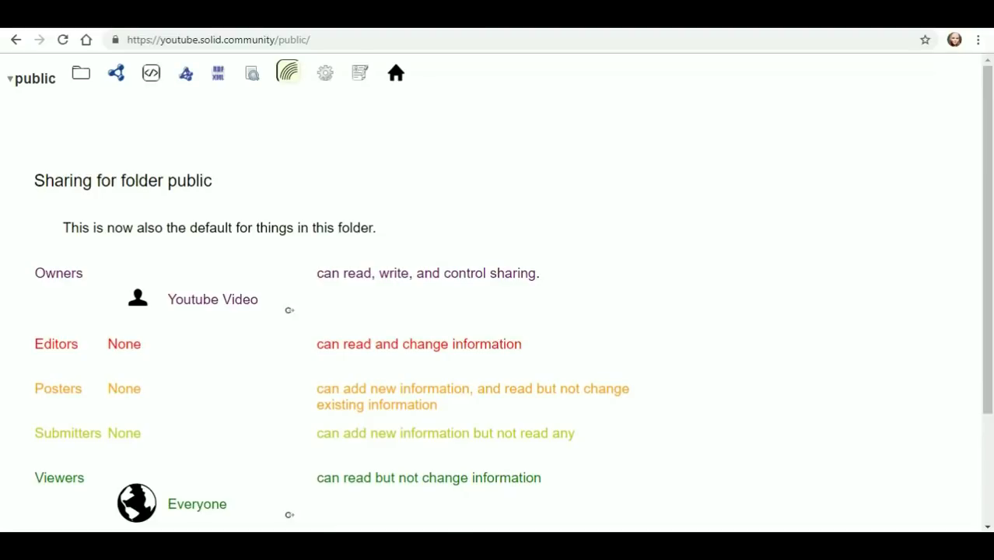
Switch to the solid/userguide repository on GitHub and read the Getting Started section of the Data Browser User Guide
{"action": "key", "text": "F5"}
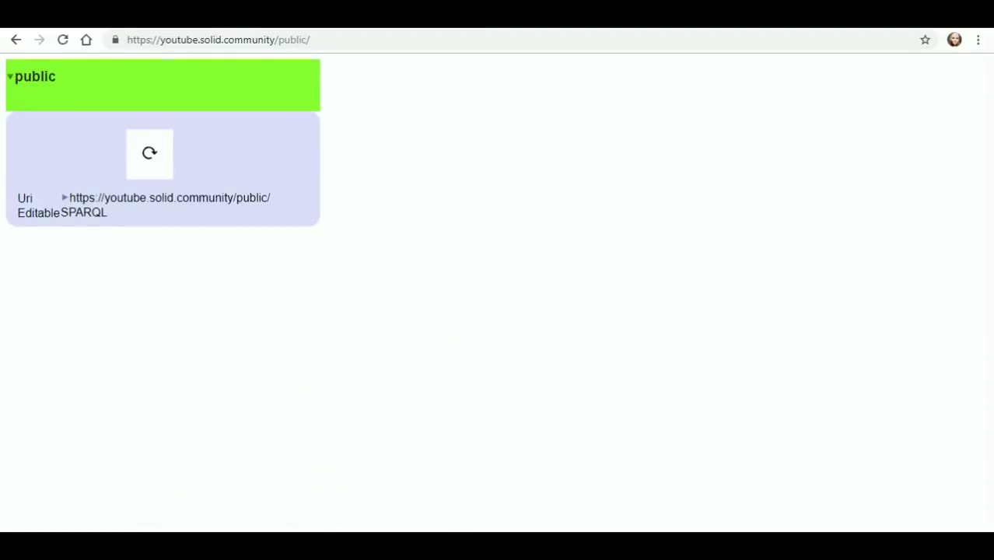
{"action": "left_click", "coordinate": [339, 14]}
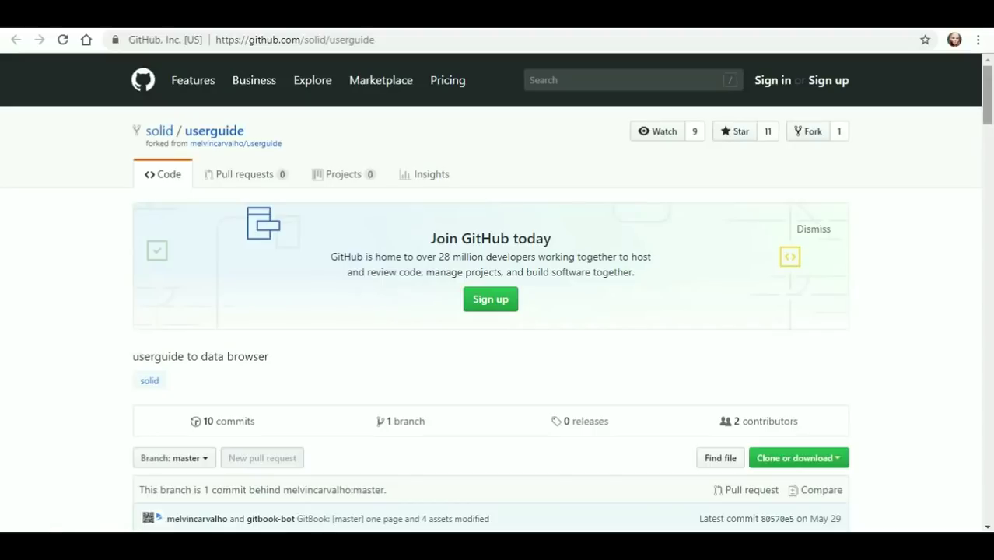
{"action": "scroll", "coordinate": [496, 296], "scroll_direction": "down", "scroll_amount": 2}
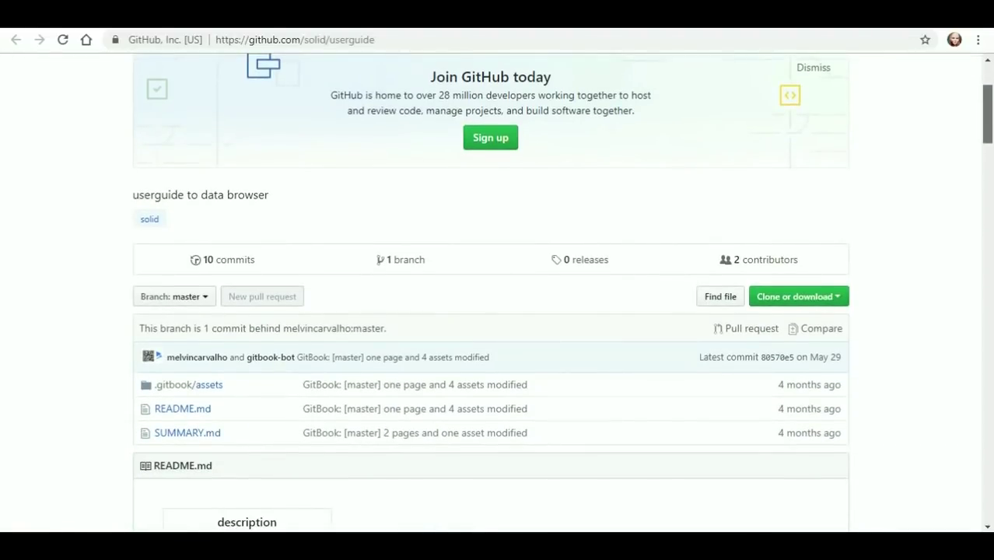
{"action": "scroll", "coordinate": [496, 296], "scroll_direction": "down", "scroll_amount": 4}
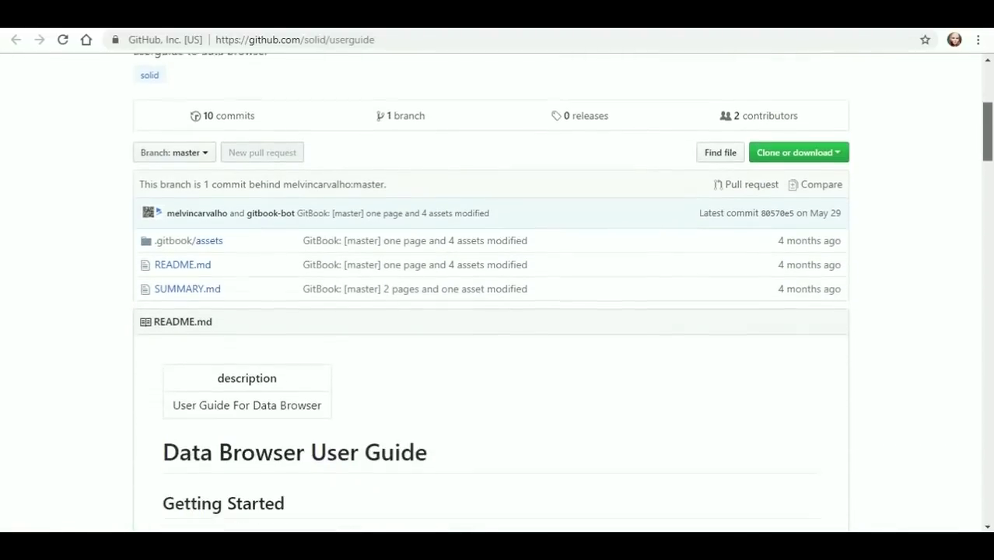
{"action": "scroll", "coordinate": [496, 295], "scroll_direction": "down", "scroll_amount": 5}
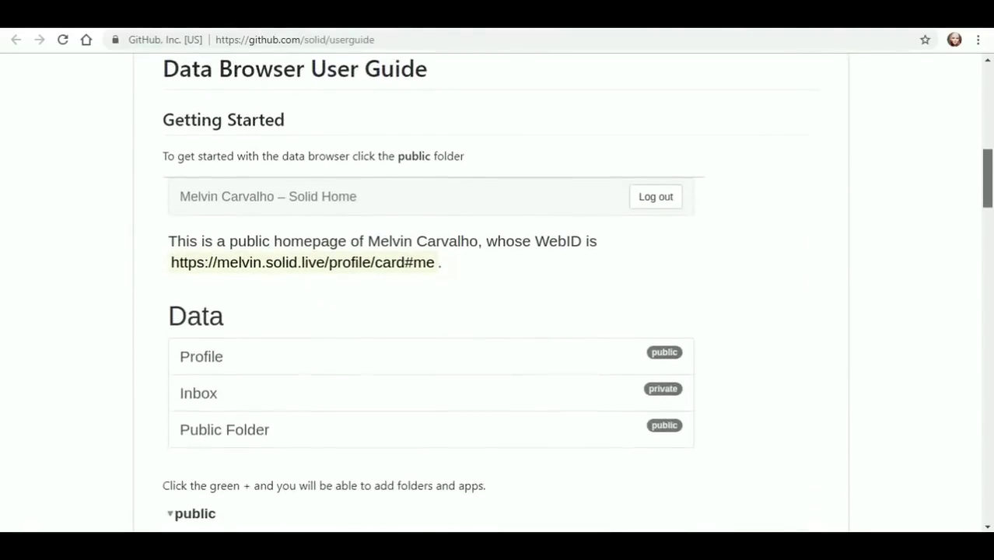
{"action": "scroll", "coordinate": [497, 296], "scroll_direction": "down", "scroll_amount": 1}
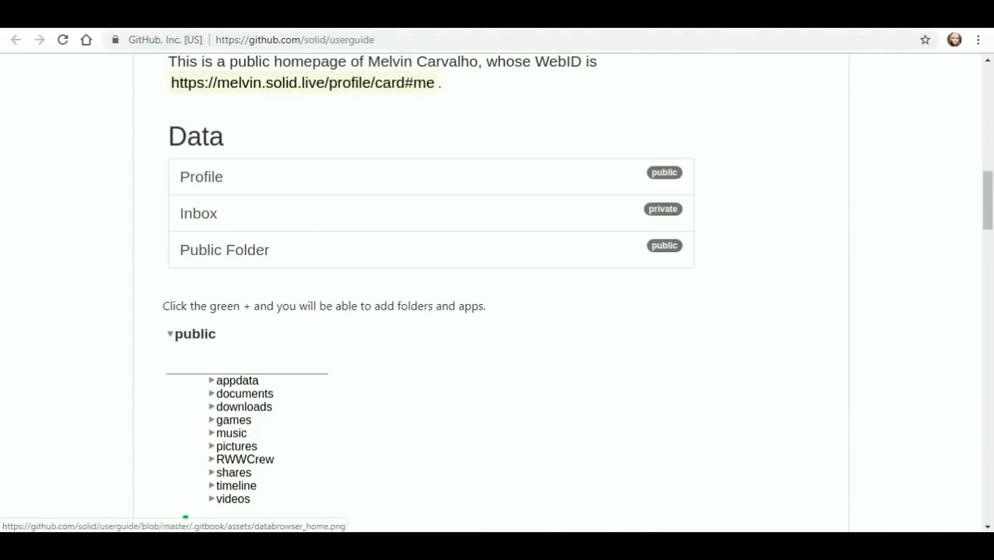
View the guide's databrowser_home.png image on its own page and return to the guide
{"action": "left_click", "coordinate": [431, 187]}
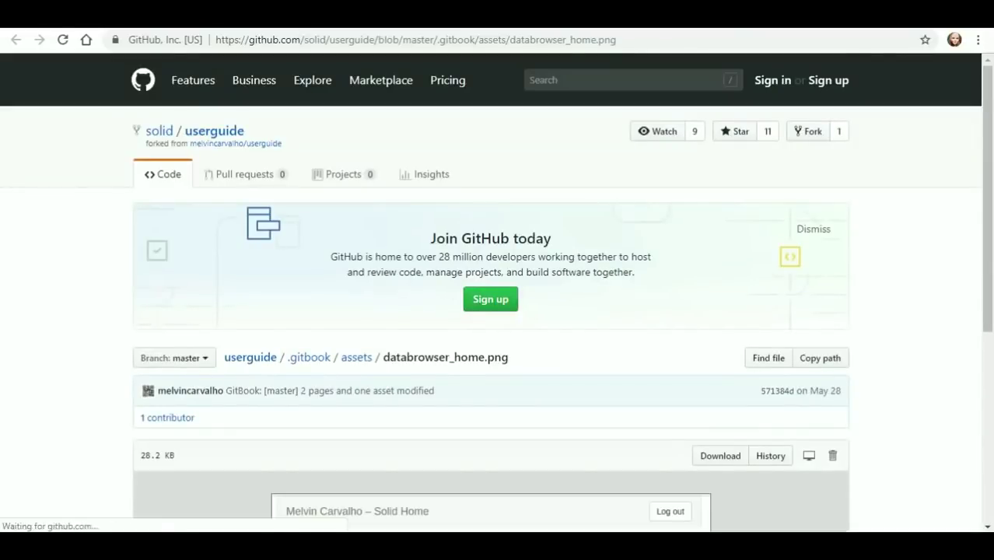
{"action": "scroll", "coordinate": [490, 311], "scroll_direction": "down", "scroll_amount": 3}
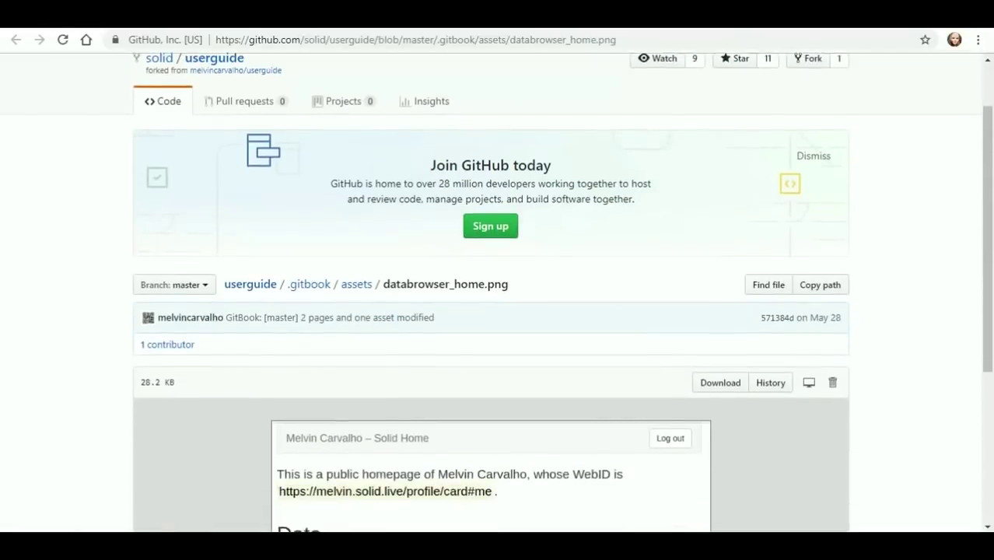
{"action": "scroll", "coordinate": [490, 311], "scroll_direction": "down", "scroll_amount": 1}
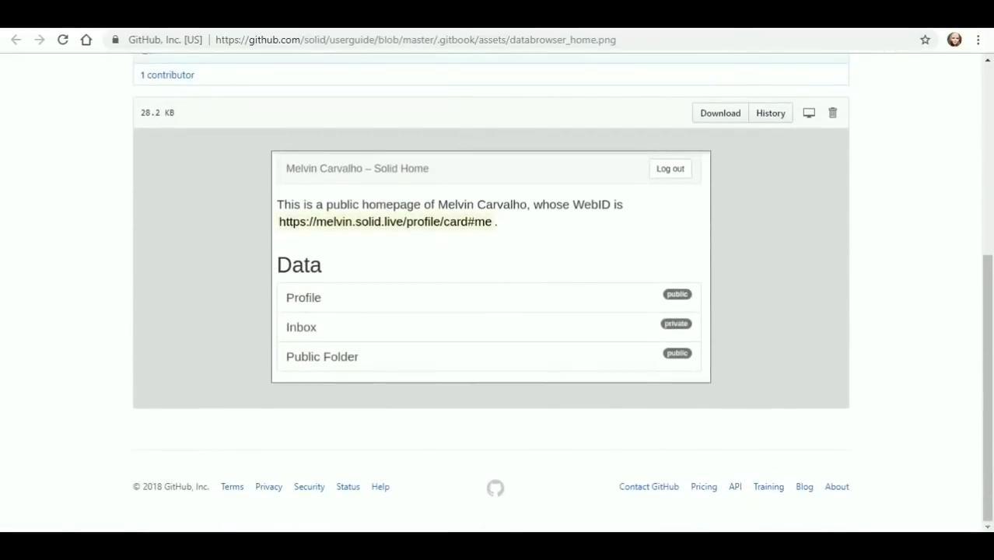
{"action": "key", "text": "alt+Left"}
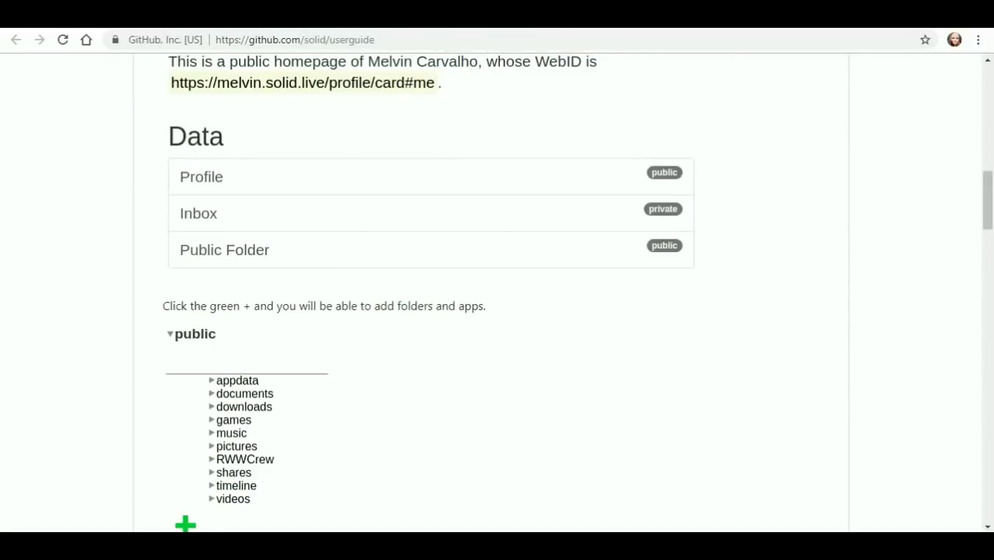
Read the guide's instructions on adding folders and apps, including the Address Book and Pad sections
{"action": "scroll", "coordinate": [490, 311], "scroll_direction": "down", "scroll_amount": 2}
{"action": "scroll", "coordinate": [490, 311], "scroll_direction": "down", "scroll_amount": 2}
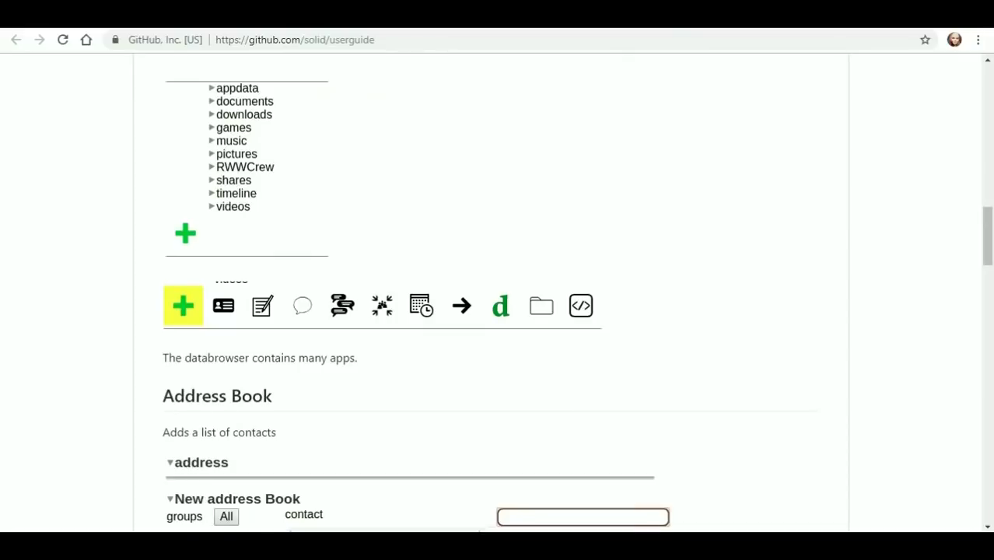
{"action": "scroll", "coordinate": [490, 311], "scroll_direction": "down", "scroll_amount": 2}
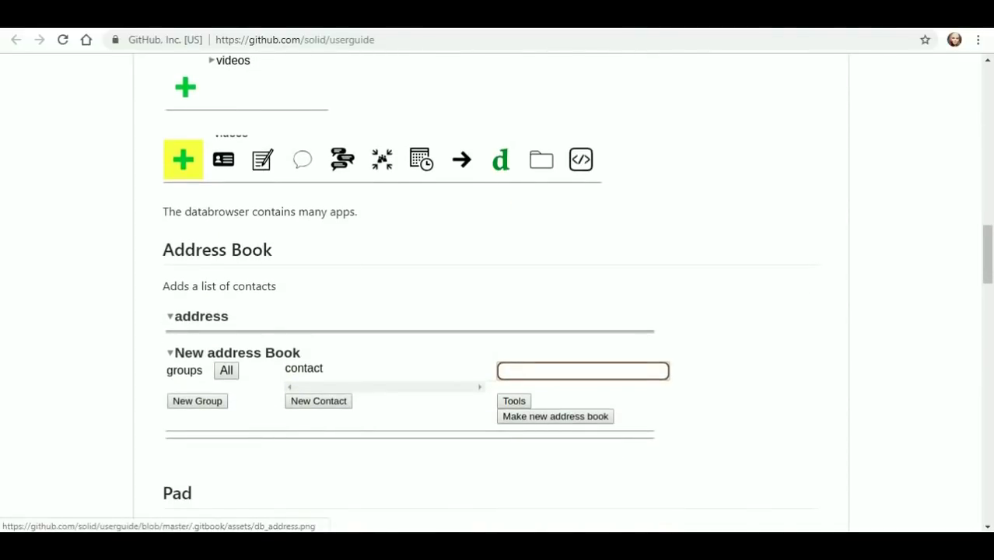
{"action": "scroll", "coordinate": [490, 311], "scroll_direction": "down", "scroll_amount": 4}
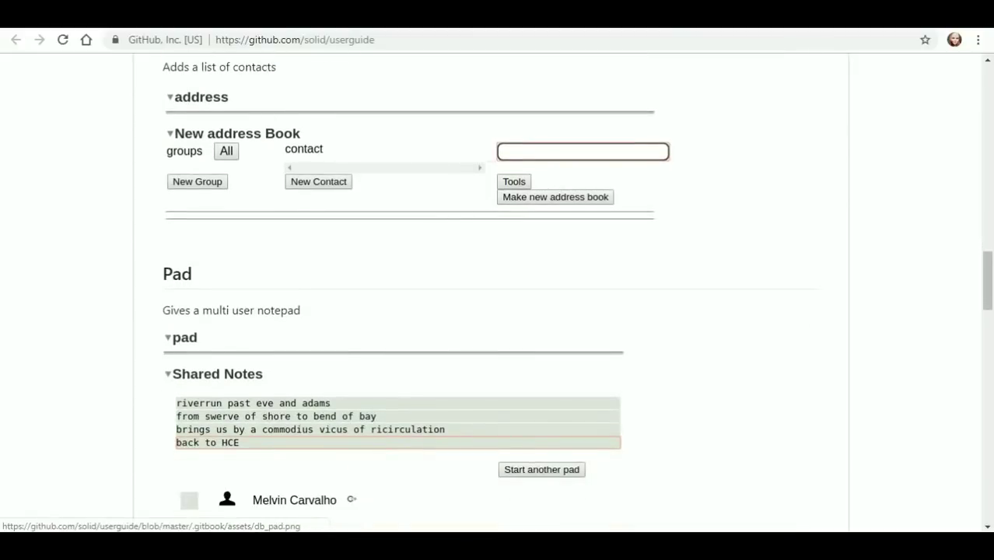
{"action": "scroll", "coordinate": [498, 311], "scroll_direction": "down", "scroll_amount": 4}
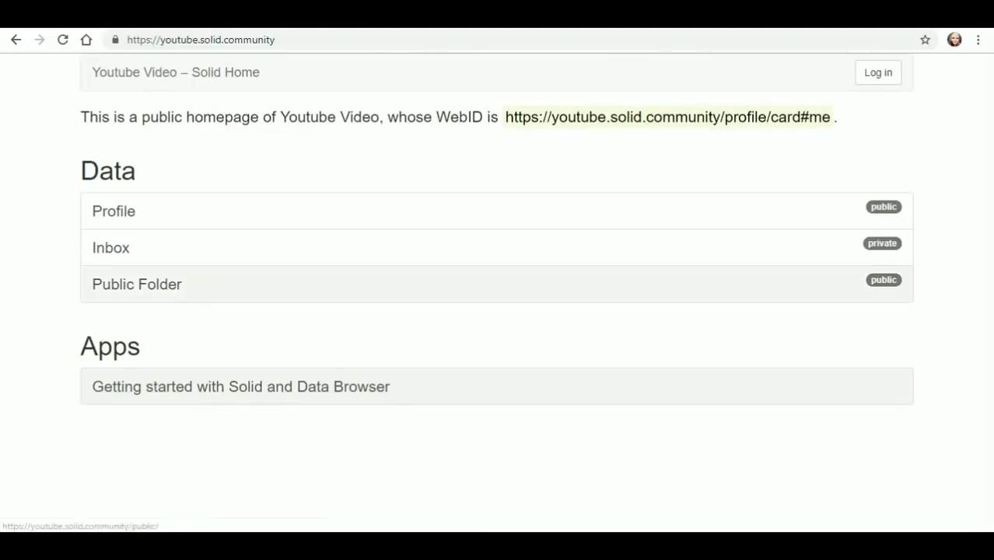
Open the profile card from the homepage's WebID link and enter name Youtube Video, role Newb and organization name Solid
{"action": "left_click", "coordinate": [667, 117]}
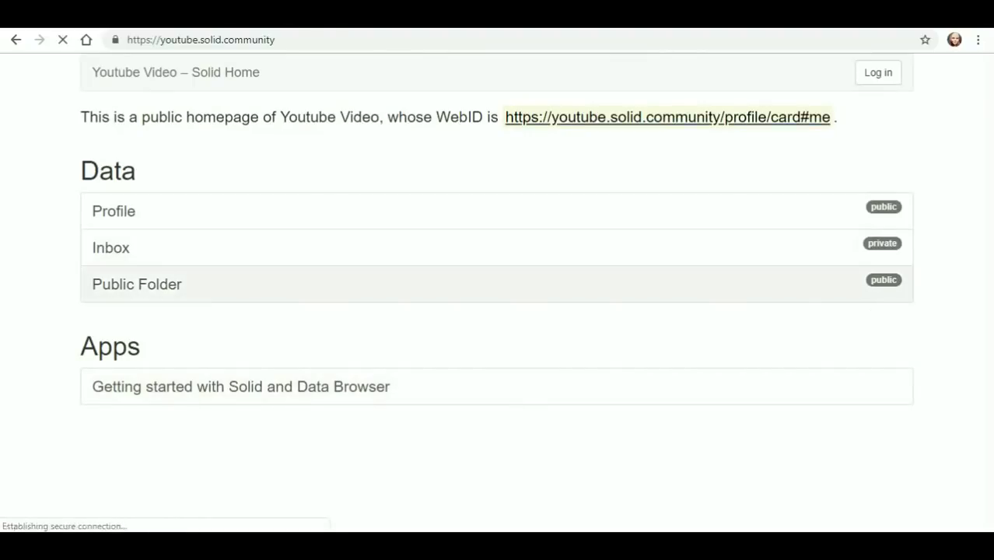
{"action": "left_click", "coordinate": [282, 240]}
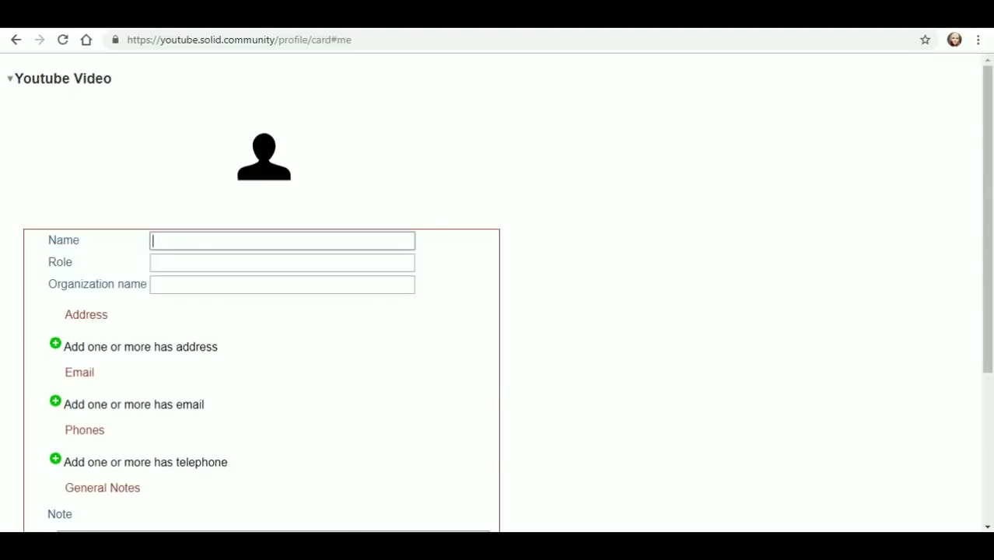
{"action": "type", "text": "Youtube Video"}
{"action": "key", "text": "Tab"}
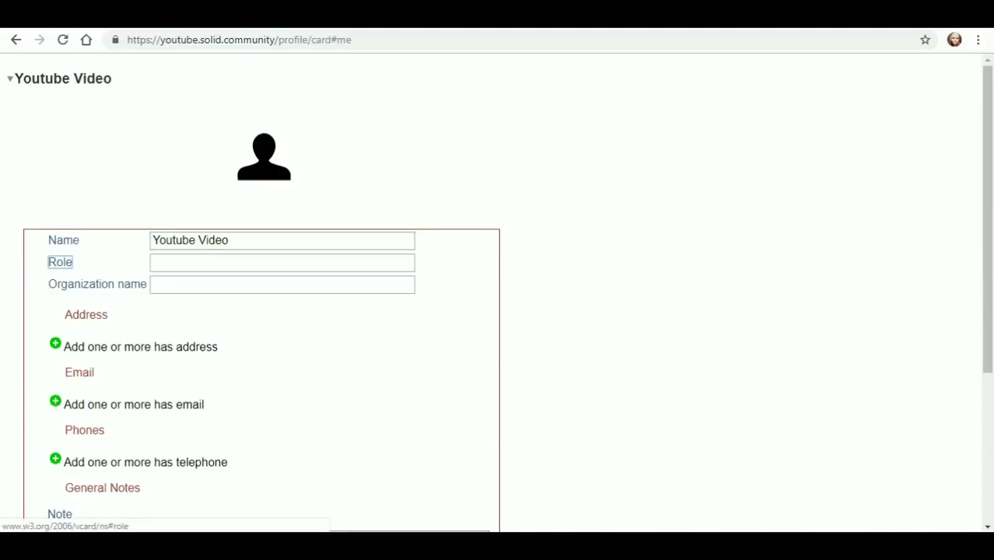
{"action": "key", "text": "Tab"}
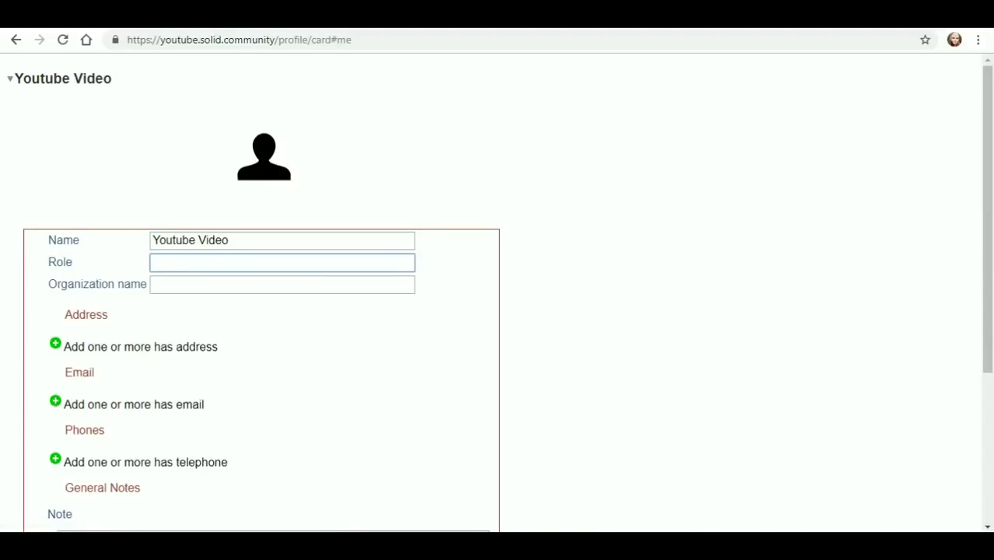
{"action": "type", "text": "Newb"}
{"action": "key", "text": "Tab"}
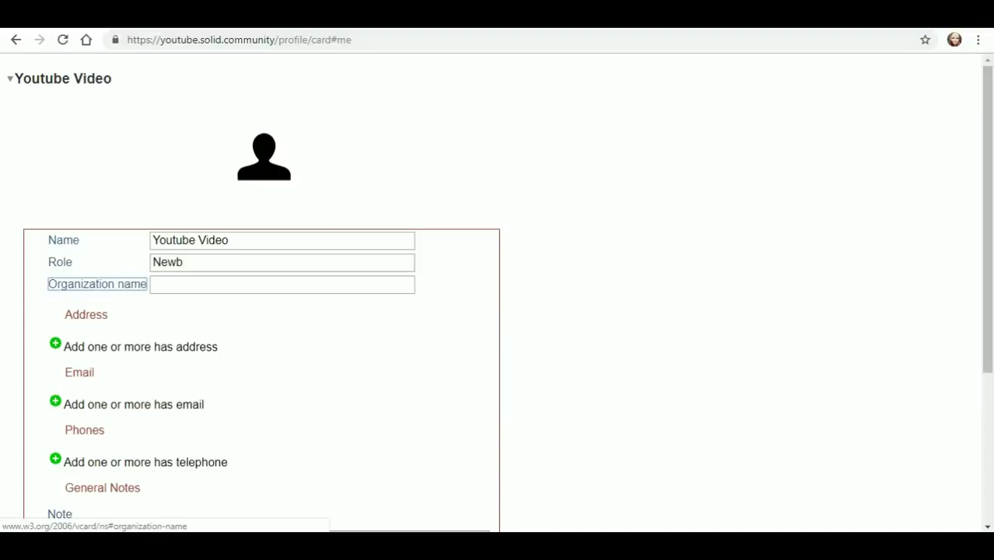
{"action": "key", "text": "Tab"}
{"action": "type", "text": "S"}
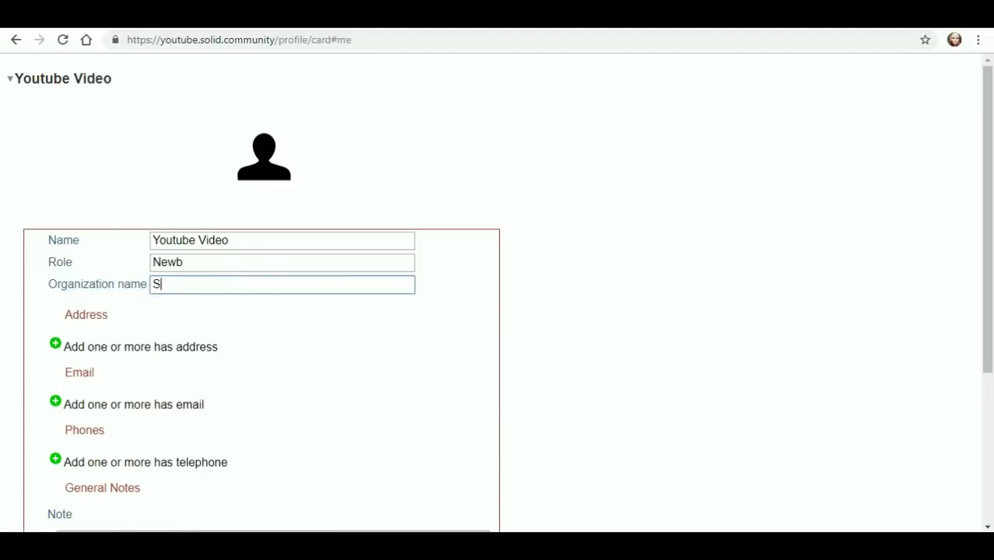
{"action": "type", "text": "olid"}
Review the profile card's address, email, phone and general note fields down to the login options
{"action": "scroll", "coordinate": [507, 306], "scroll_direction": "down", "scroll_amount": 2}
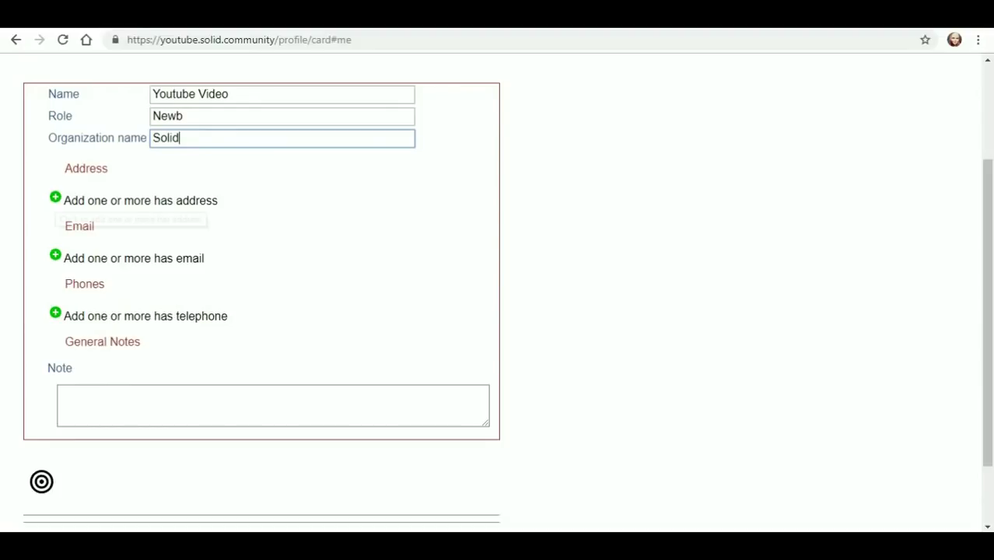
{"action": "left_click", "coordinate": [273, 405]}
{"action": "scroll", "coordinate": [273, 405], "scroll_direction": "down", "scroll_amount": 1}
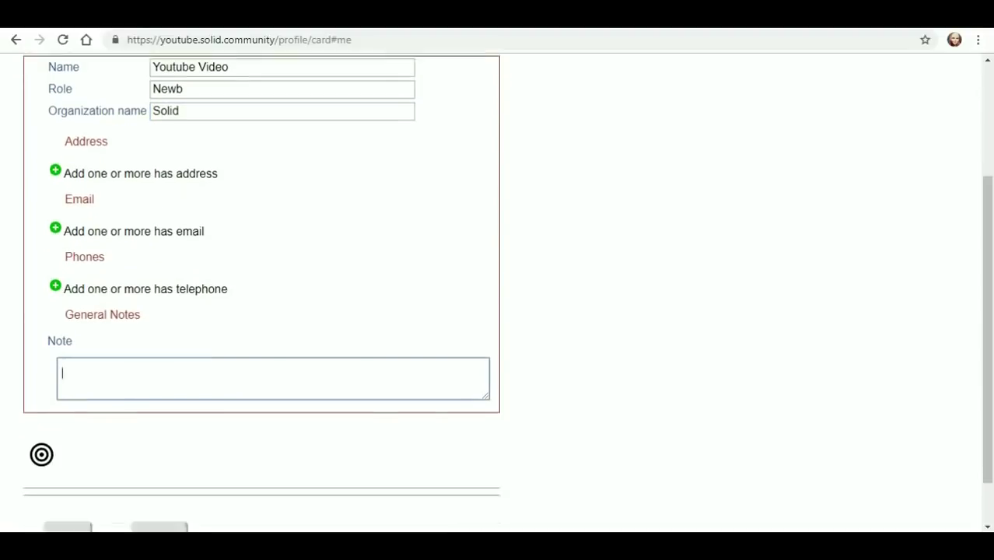
{"action": "scroll", "coordinate": [498, 295], "scroll_direction": "down", "scroll_amount": 2}
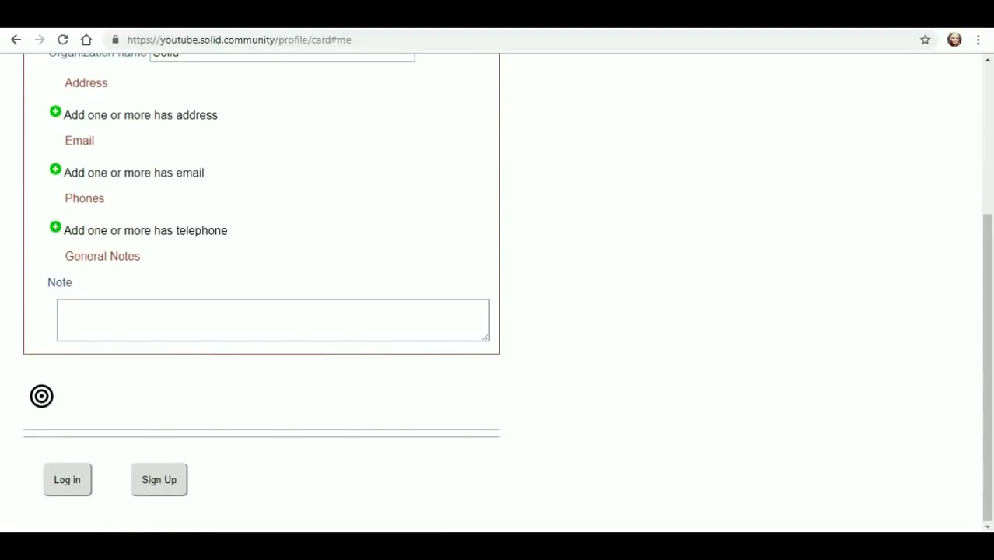
{"action": "scroll", "coordinate": [498, 296], "scroll_direction": "up", "scroll_amount": 3}
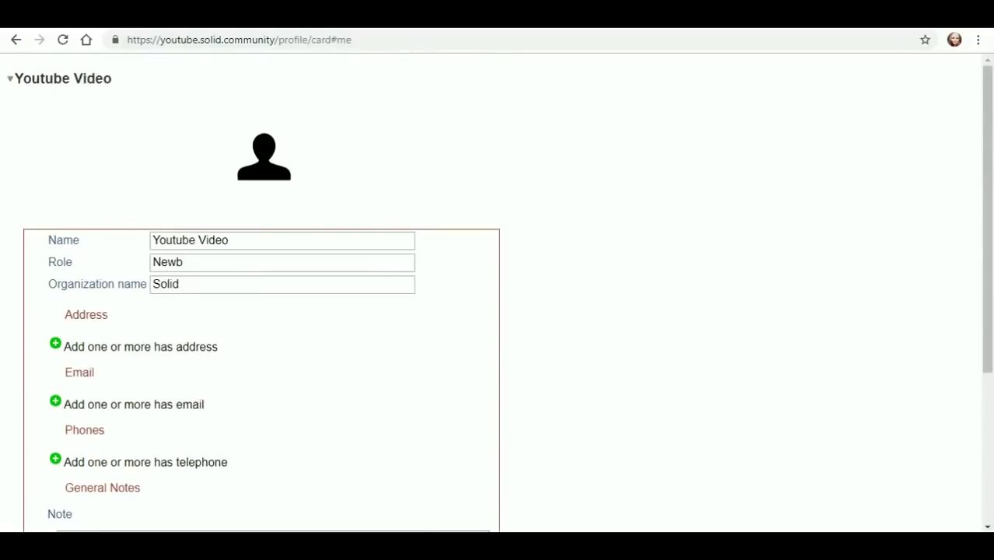
Look through the profile's other views, including friends, source code, microblog, document internals and home
{"action": "left_click", "coordinate": [175, 76]}
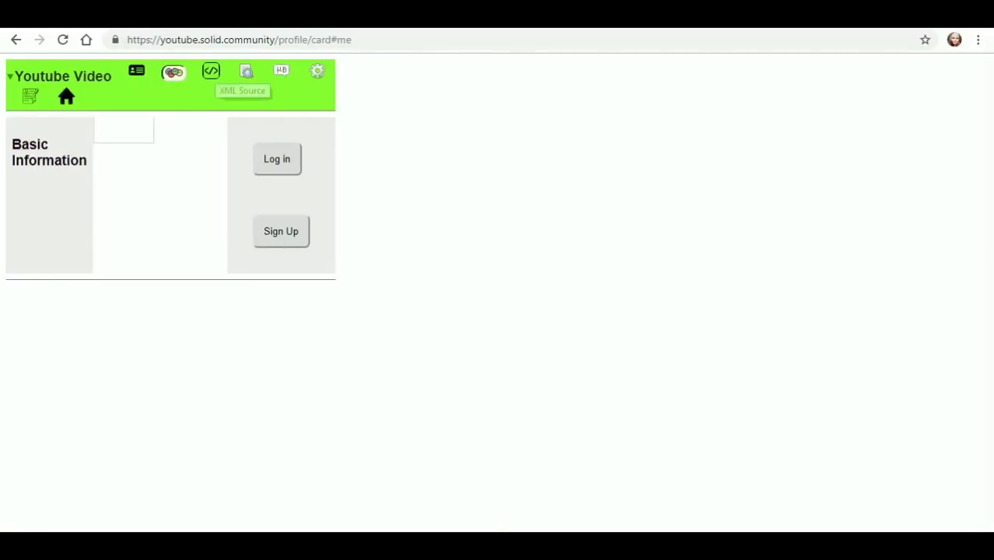
{"action": "left_click", "coordinate": [211, 71]}
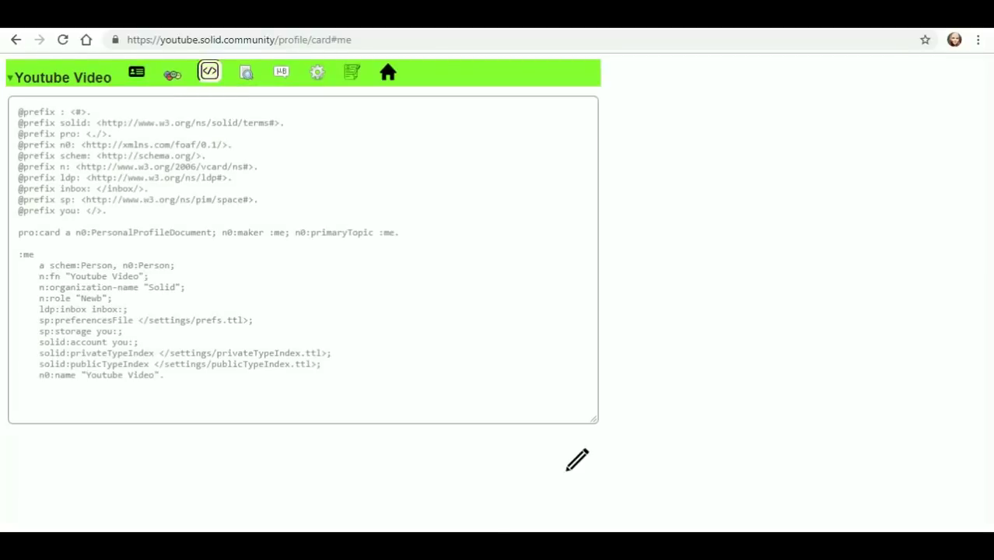
{"action": "left_click", "coordinate": [246, 72]}
{"action": "left_click", "coordinate": [280, 72]}
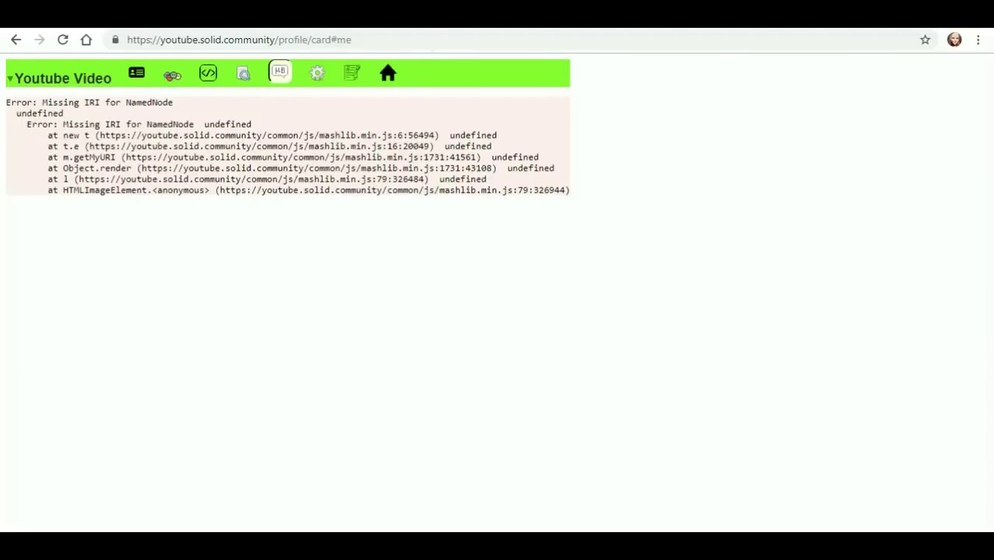
{"action": "left_click", "coordinate": [317, 72]}
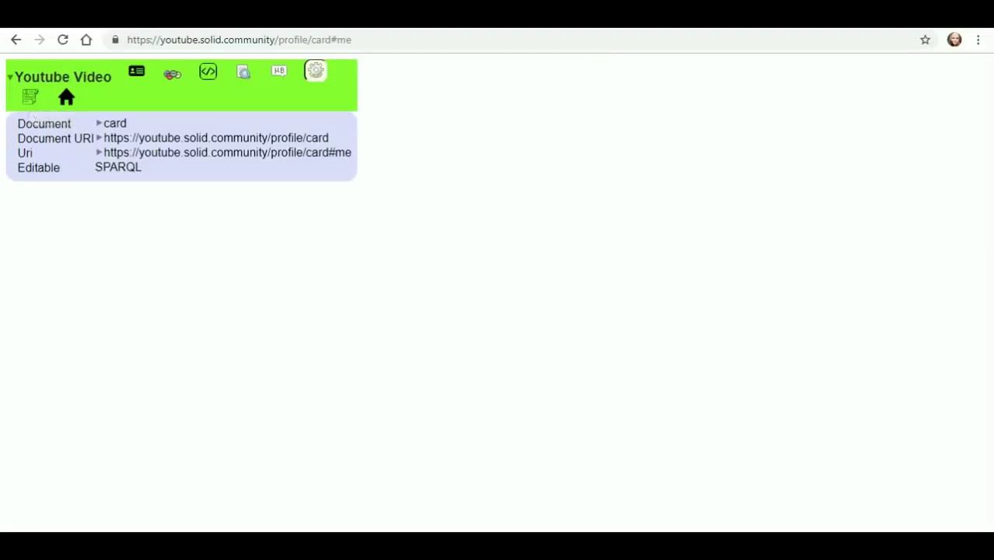
{"action": "left_click", "coordinate": [31, 97]}
{"action": "left_click", "coordinate": [69, 98]}
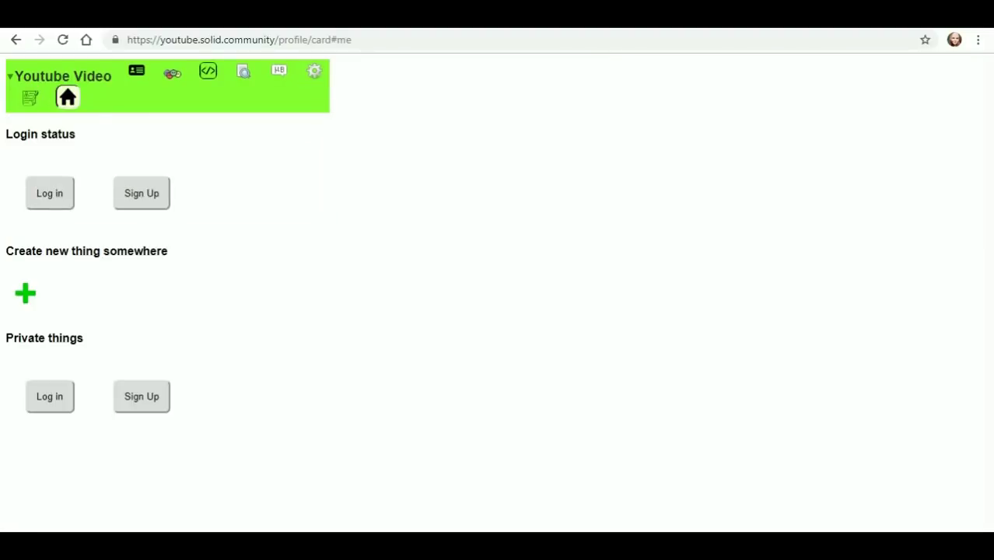
Start creating an address book from the home view, log in with youtube.solid.community and review its storage options
{"action": "left_click", "coordinate": [25, 292]}
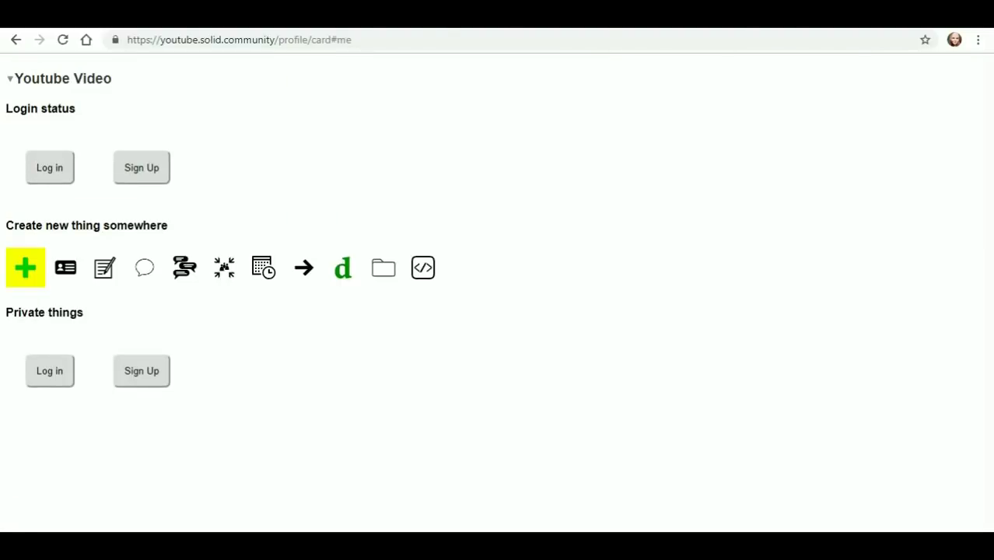
{"action": "left_click", "coordinate": [65, 267]}
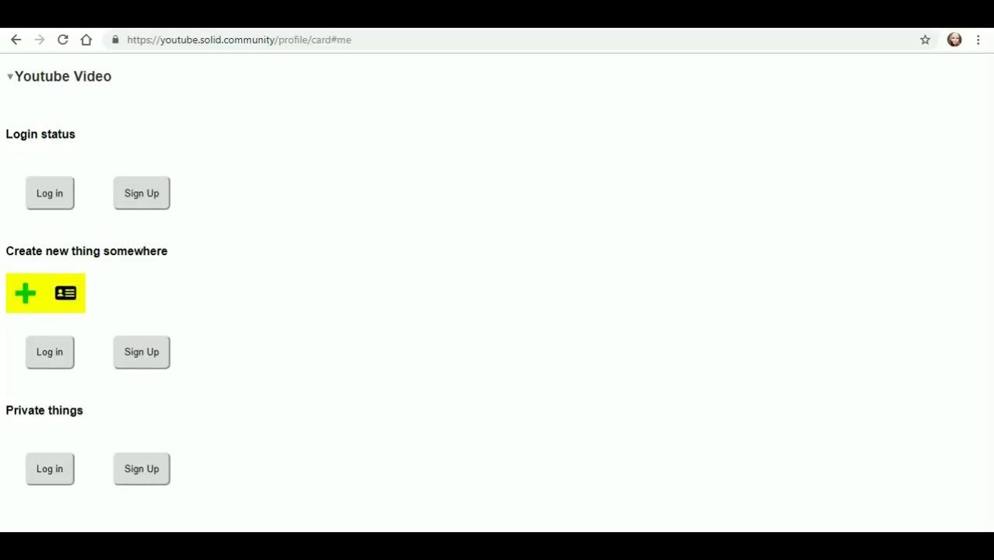
{"action": "left_click", "coordinate": [50, 352]}
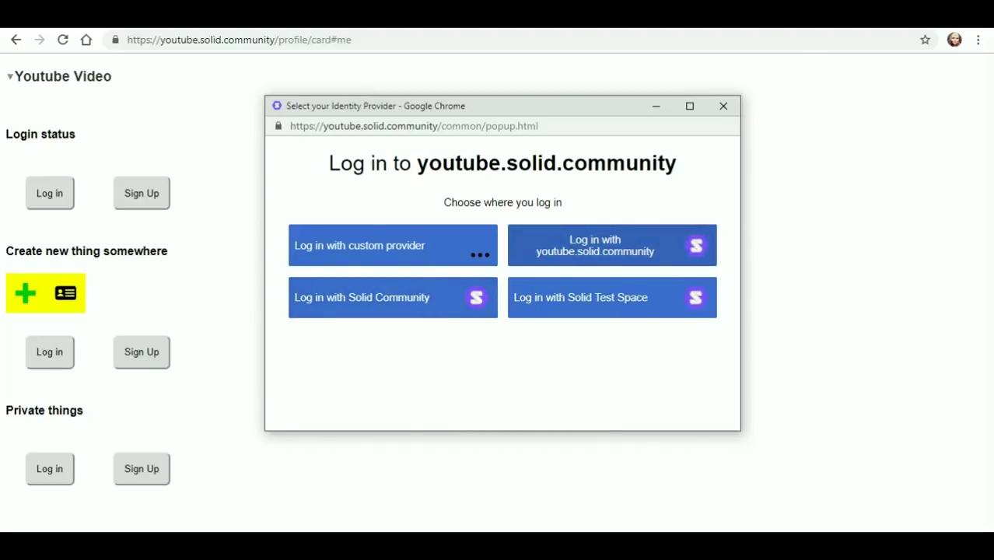
{"action": "left_click", "coordinate": [612, 245]}
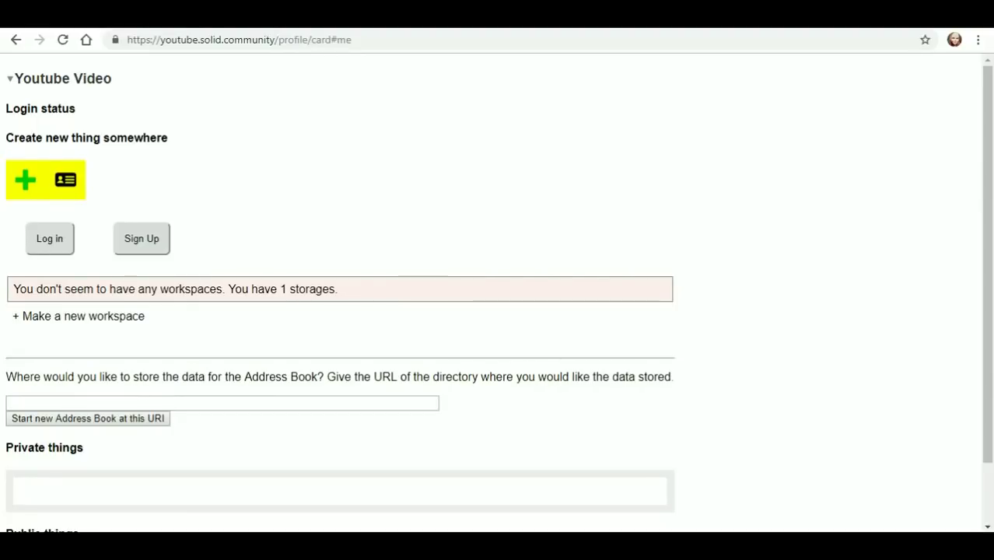
{"action": "scroll", "coordinate": [498, 296], "scroll_direction": "down", "scroll_amount": 2}
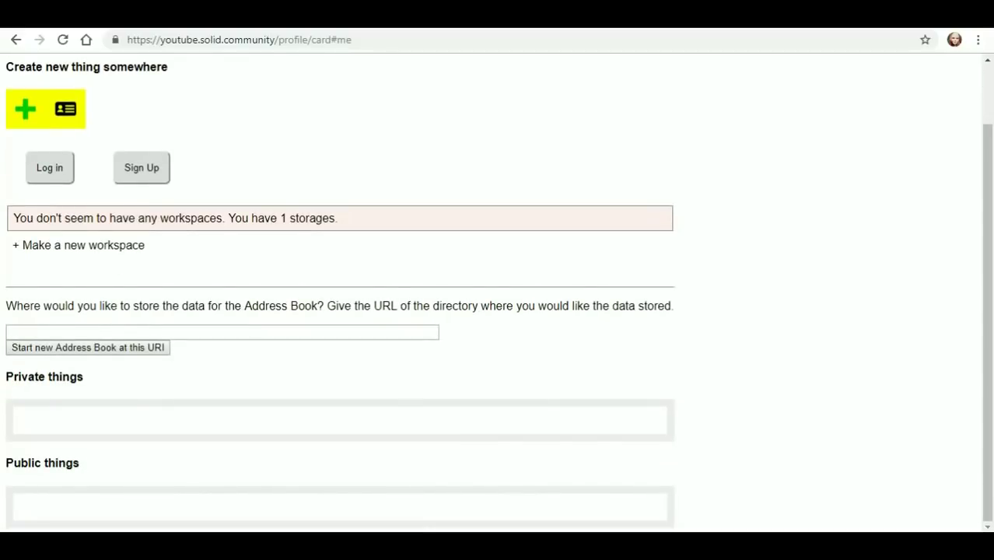
{"action": "scroll", "coordinate": [498, 295], "scroll_direction": "up", "scroll_amount": 2}
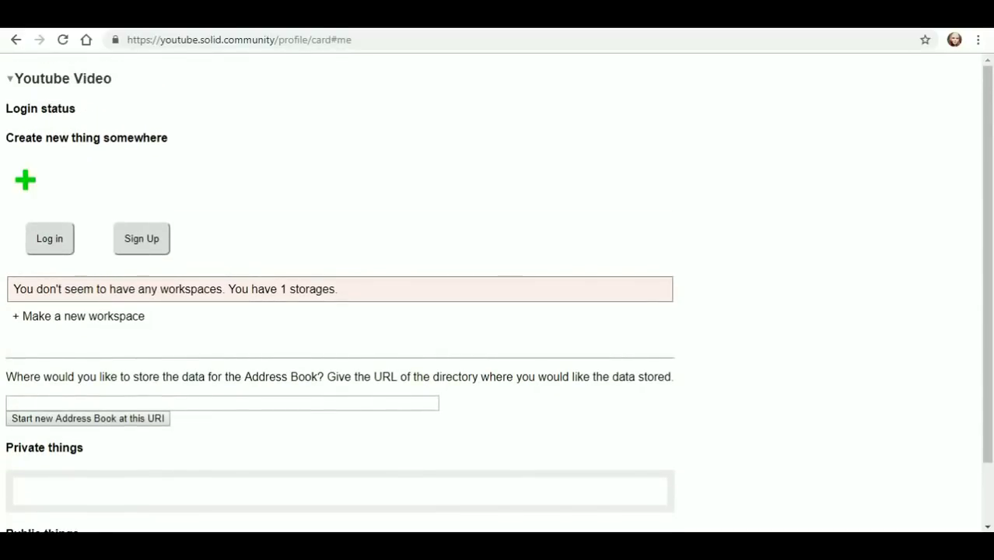
Start creating a new notepad and examine the storage location prompts for the address book and the notepad
{"action": "left_click", "coordinate": [25, 181]}
{"action": "left_click", "coordinate": [104, 181]}
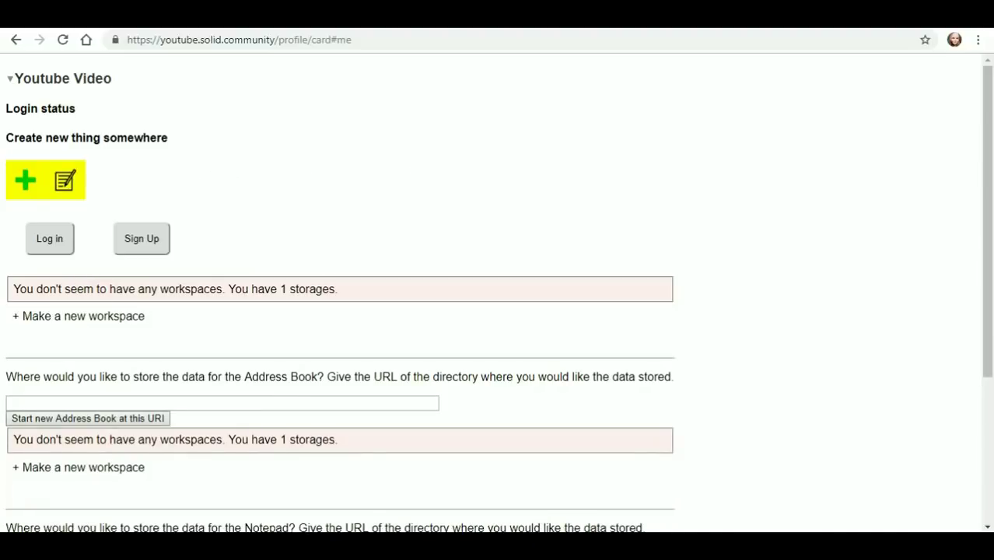
{"action": "left_click", "coordinate": [140, 403]}
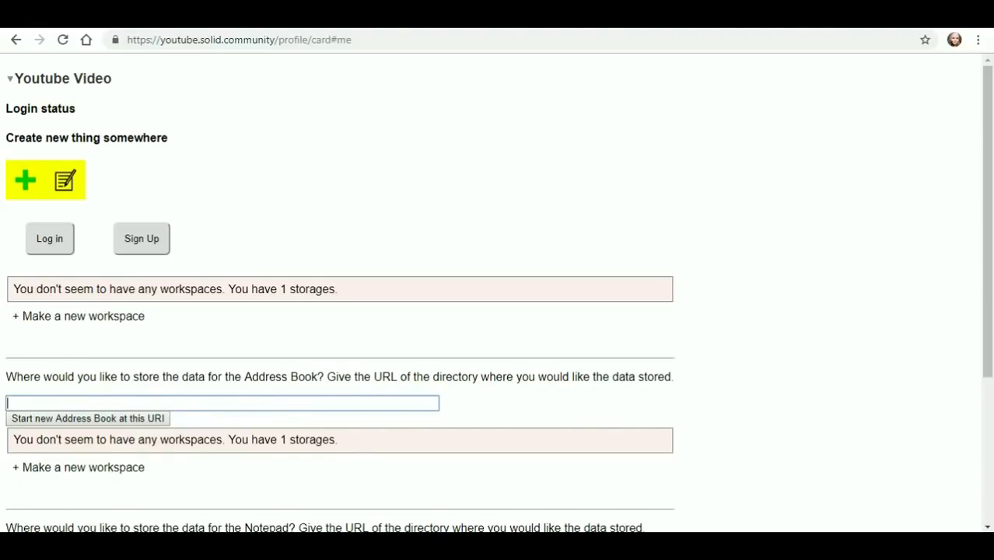
{"action": "left_click", "coordinate": [545, 402]}
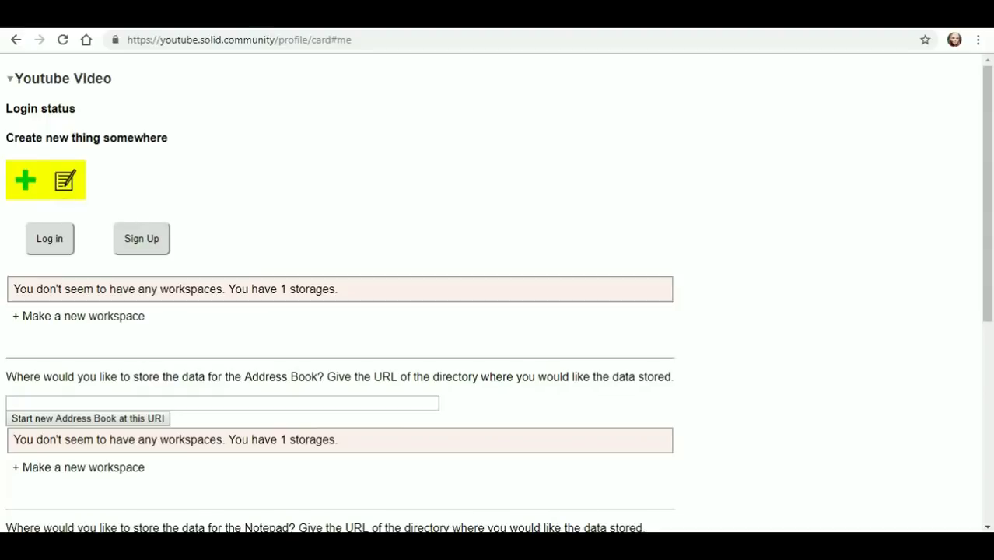
Start creating a new chat, look at the login provider choices and dismiss them without logging in
{"action": "left_click", "coordinate": [26, 180]}
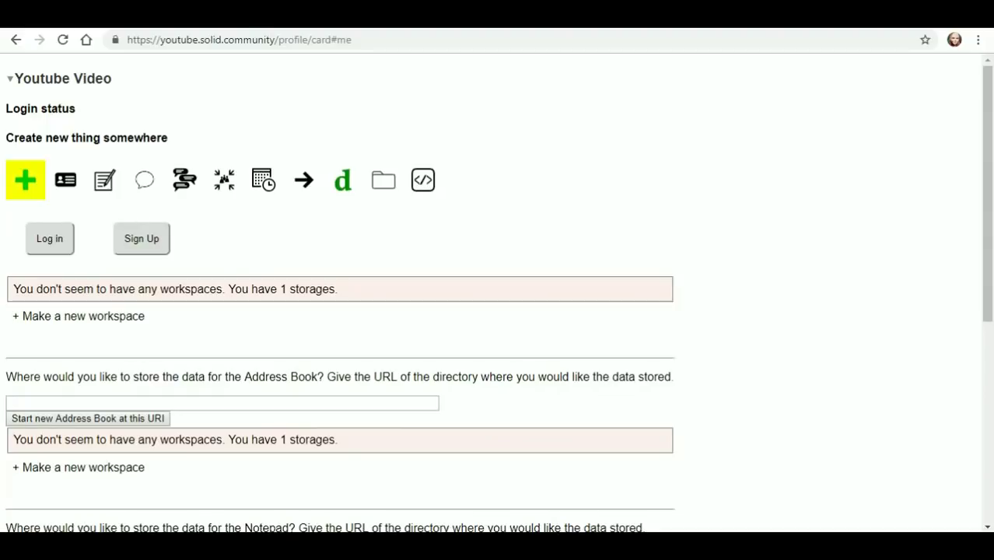
{"action": "left_click", "coordinate": [145, 180]}
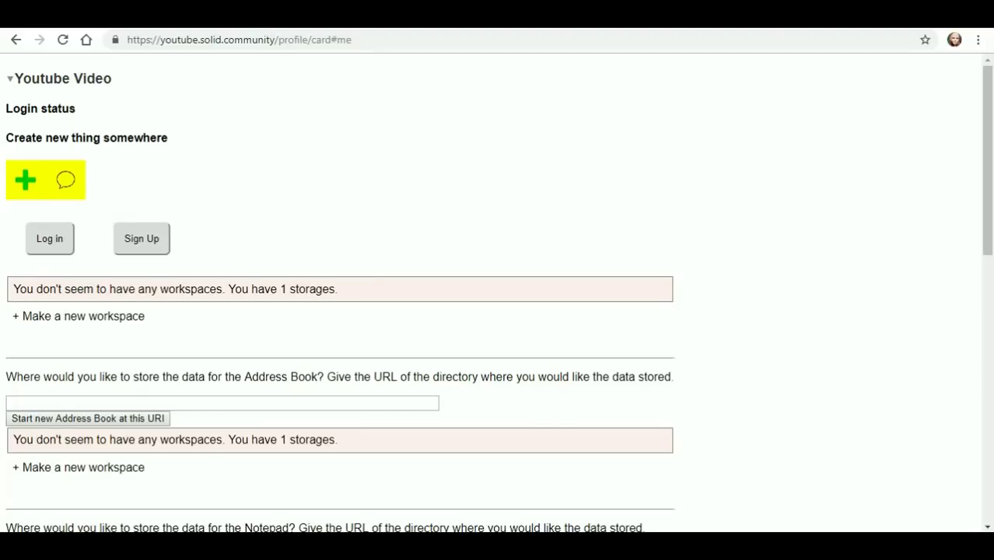
{"action": "left_click", "coordinate": [49, 238]}
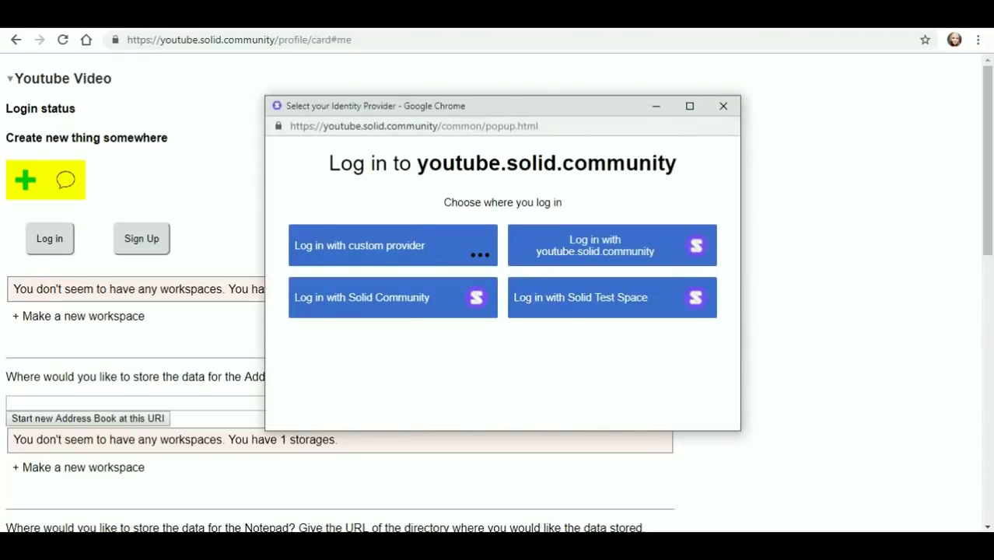
{"action": "left_click", "coordinate": [724, 106]}
{"action": "scroll", "coordinate": [498, 293], "scroll_direction": "down", "scroll_amount": 4}
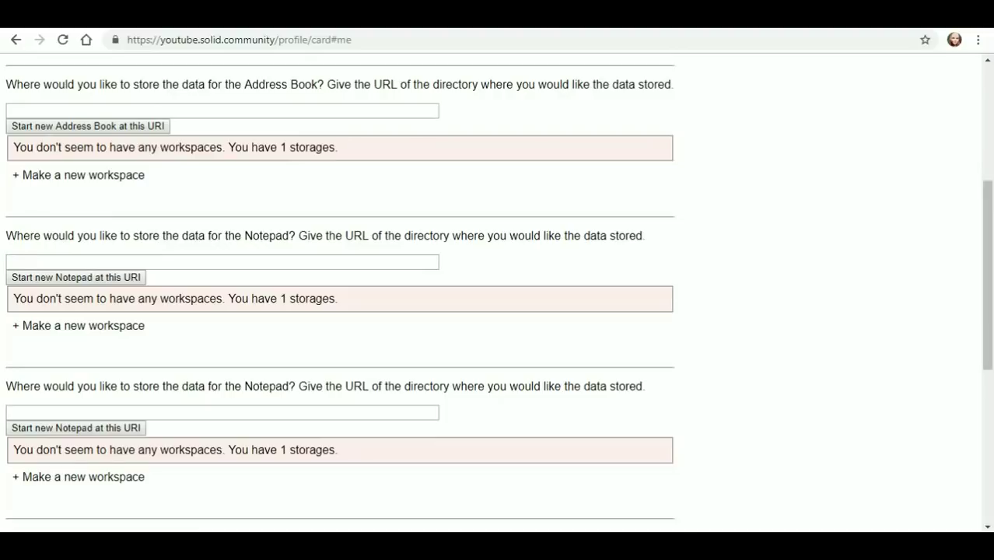
{"action": "key", "text": "ctrl+l"}
{"action": "key", "text": "ctrl+c"}
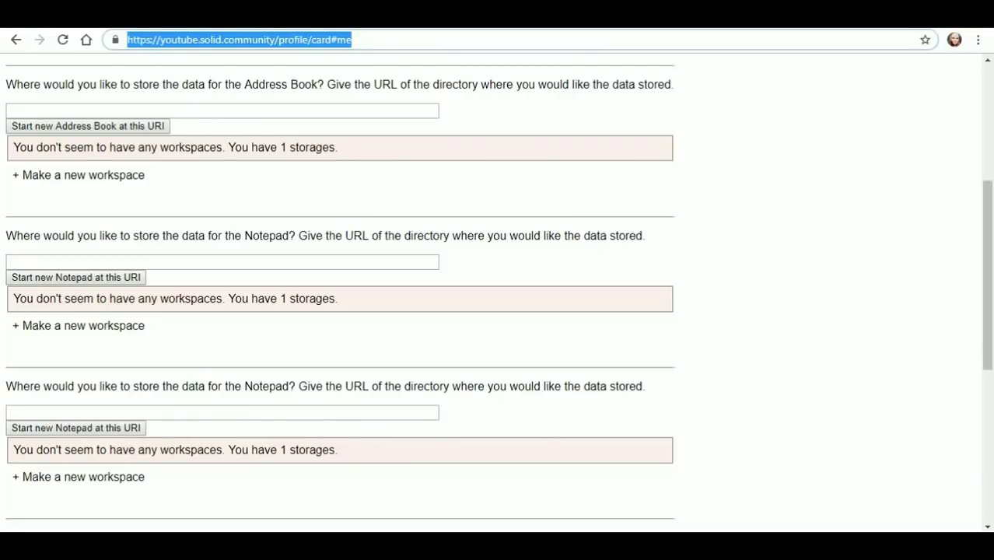
{"action": "left_click", "coordinate": [101, 262]}
{"action": "key", "text": "ctrl+v"}
{"action": "left_click", "coordinate": [76, 278]}
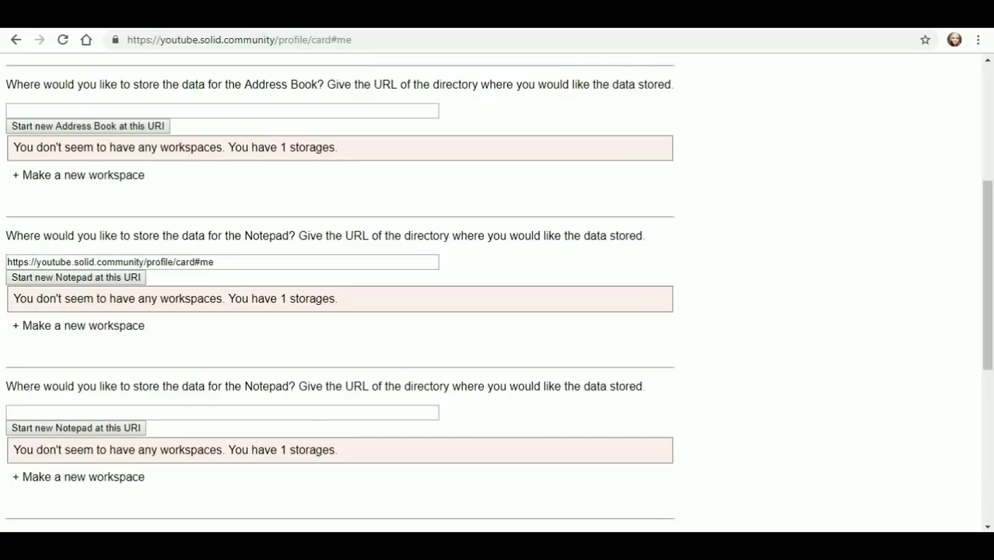
{"action": "left_click_drag", "start_coordinate": [217, 262], "coordinate": [155, 262]}
{"action": "key", "text": "shift+Left"}
{"action": "key", "text": "shift+Left"}
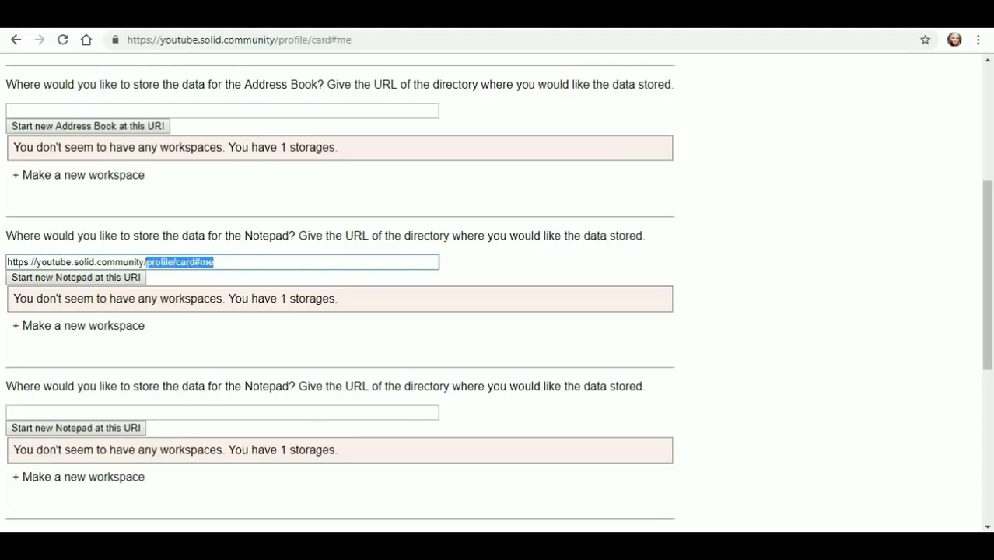
{"action": "key", "text": "BackSpace"}
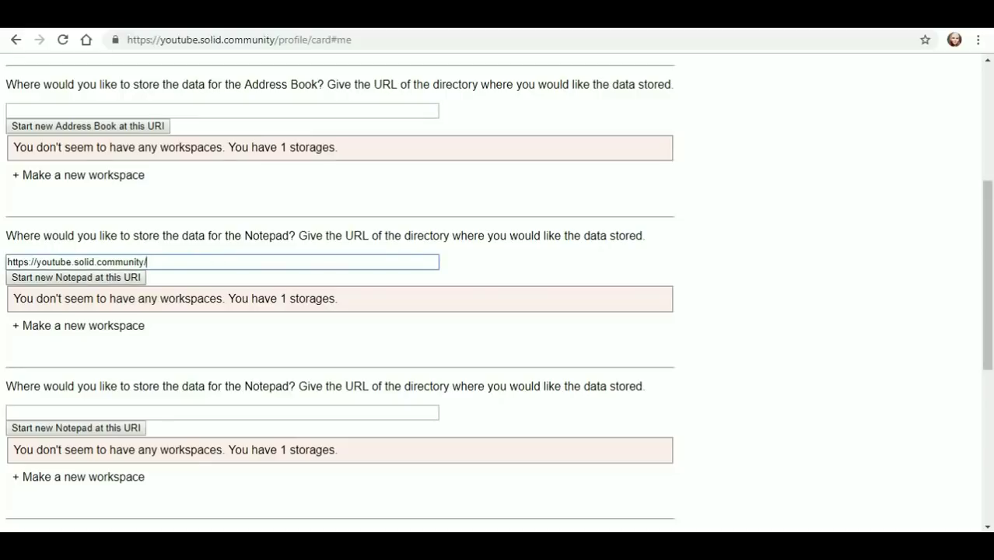
{"action": "key", "text": "Tab"}
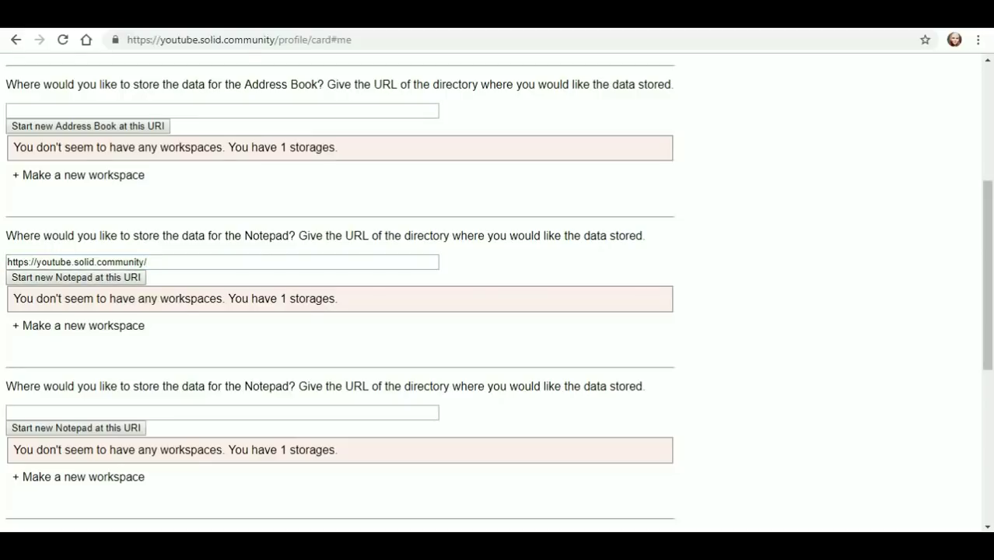
Start creating a new schedulable event and examine its storage location prompt
{"action": "scroll", "coordinate": [498, 294], "scroll_direction": "down", "scroll_amount": 5}
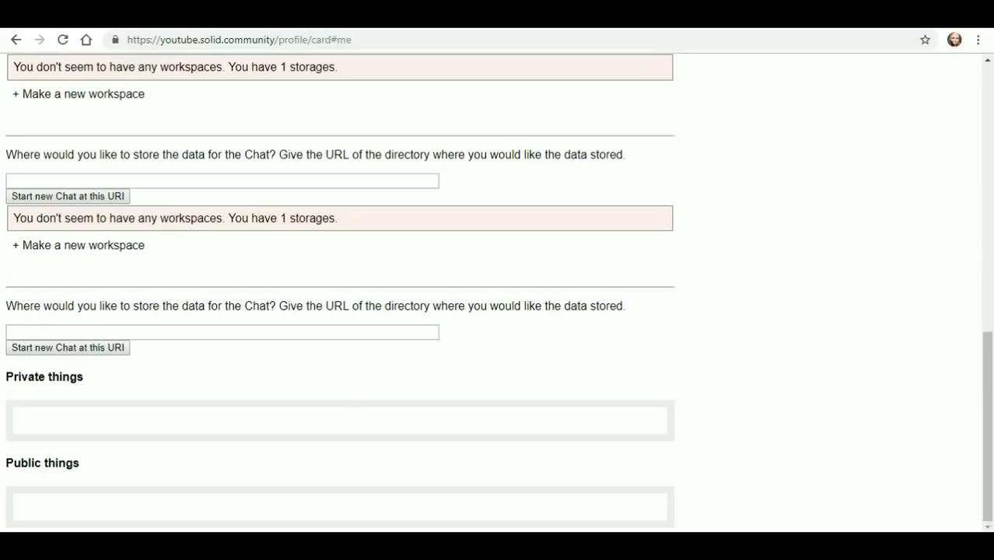
{"action": "scroll", "coordinate": [498, 293], "scroll_direction": "up", "scroll_amount": 10}
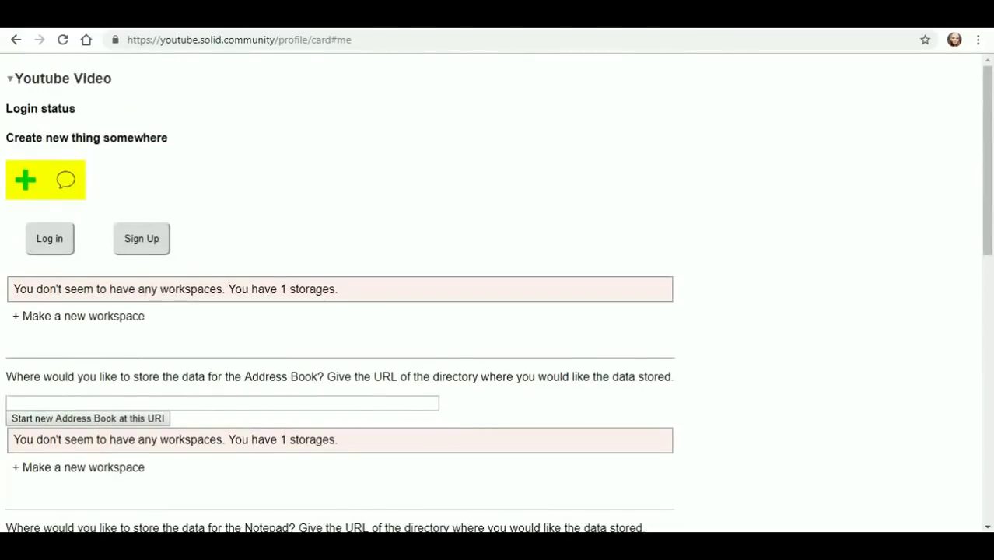
{"action": "left_click", "coordinate": [26, 180]}
{"action": "left_click", "coordinate": [26, 179]}
{"action": "left_click", "coordinate": [263, 180]}
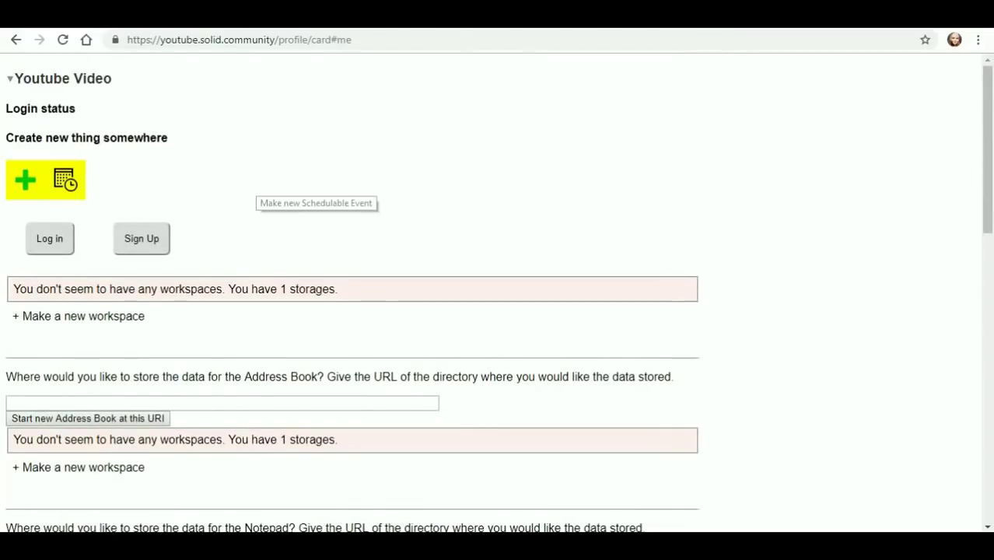
{"action": "scroll", "coordinate": [498, 293], "scroll_direction": "down", "scroll_amount": 6}
{"action": "scroll", "coordinate": [498, 293], "scroll_direction": "down", "scroll_amount": 3}
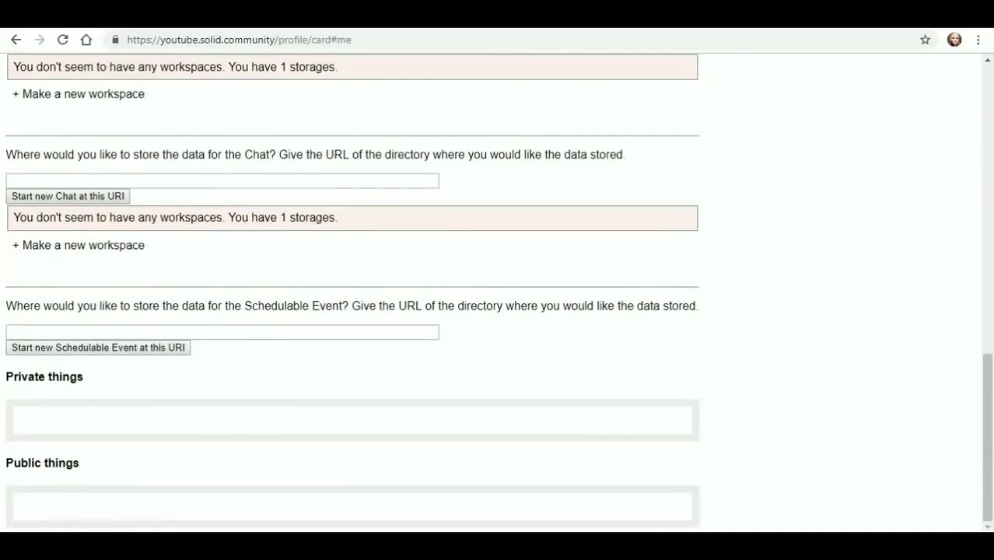
{"action": "scroll", "coordinate": [498, 293], "scroll_direction": "up", "scroll_amount": 10}
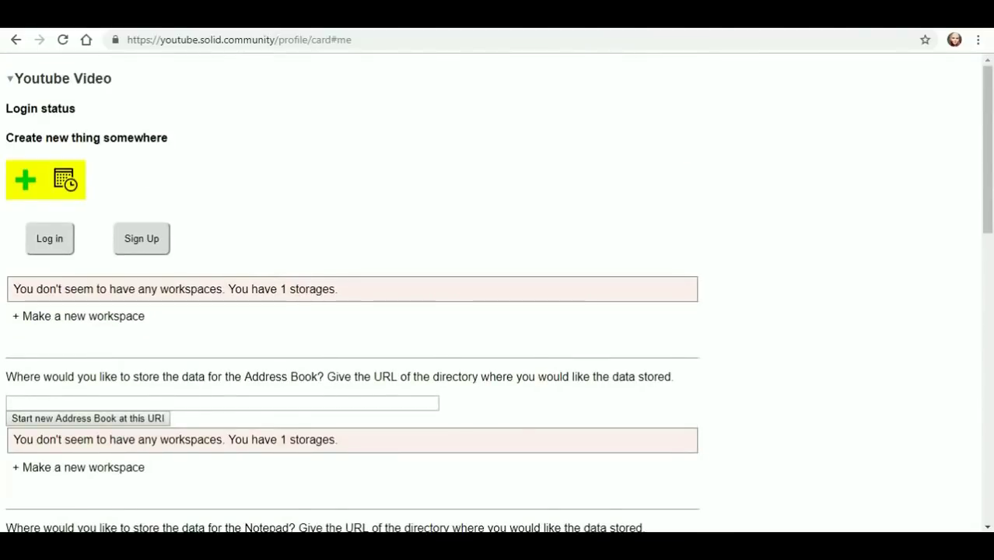
Start creating a new link and examine where its data can be stored
{"action": "left_click", "coordinate": [25, 179]}
{"action": "left_click", "coordinate": [25, 180]}
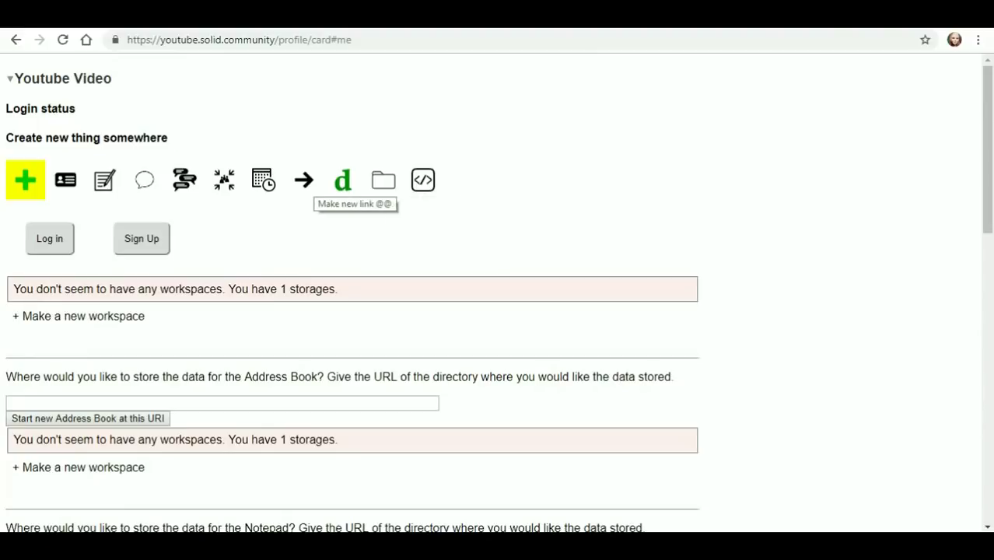
{"action": "left_click", "coordinate": [304, 181]}
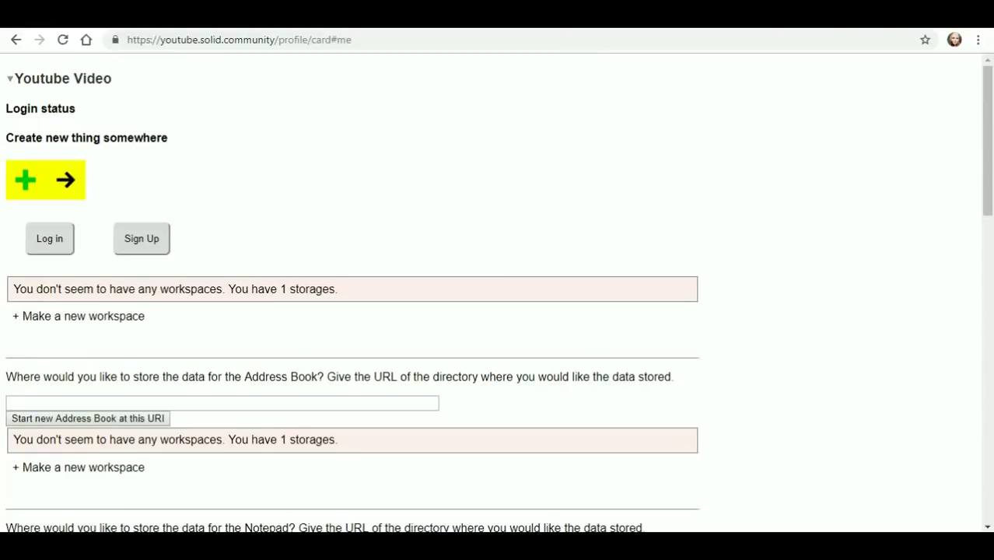
{"action": "scroll", "coordinate": [498, 295], "scroll_direction": "down", "scroll_amount": 15}
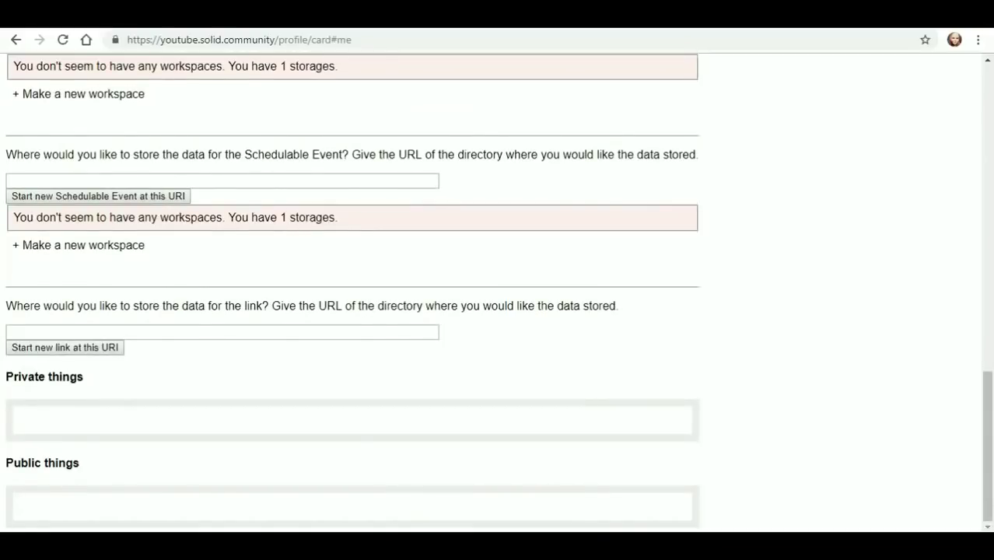
{"action": "scroll", "coordinate": [498, 295], "scroll_direction": "up", "scroll_amount": 15}
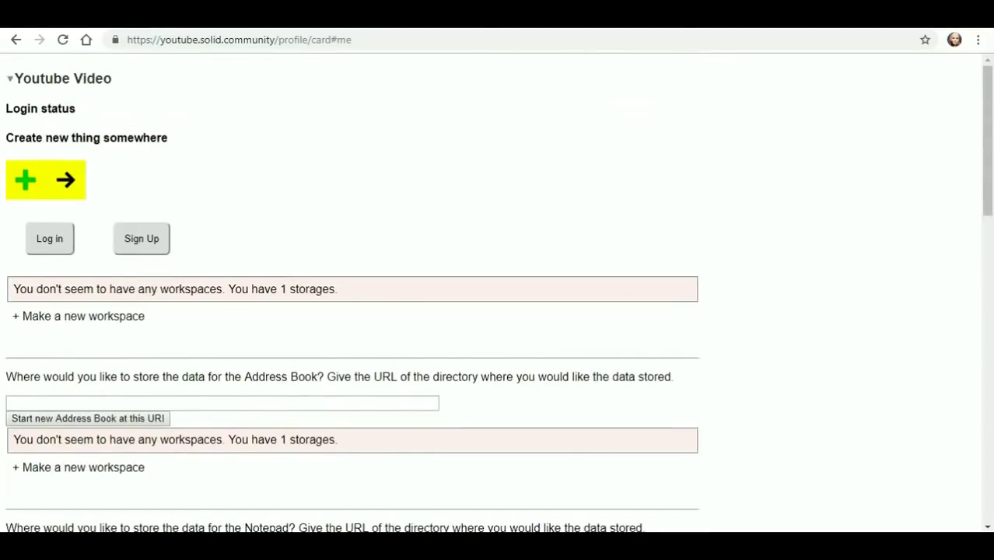
Switch to the profile card and back to a fresh home view, then show the kinds of new things available
{"action": "mouse_move", "coordinate": [273, 75]}
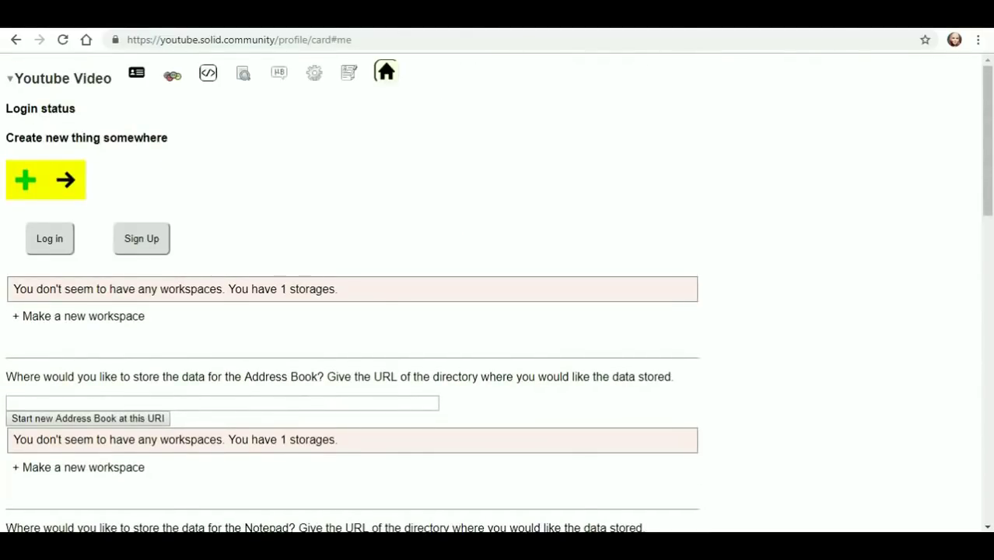
{"action": "left_click", "coordinate": [137, 72]}
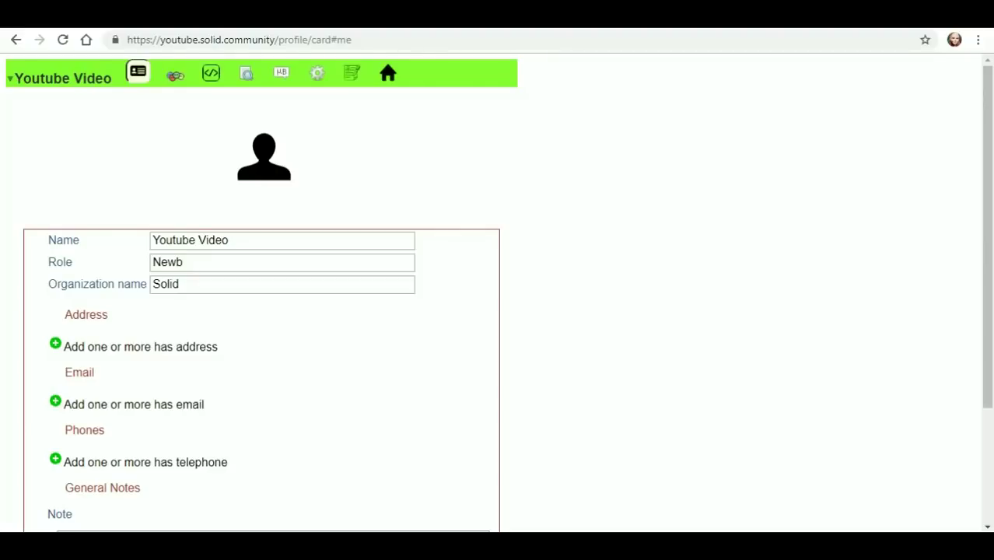
{"action": "left_click", "coordinate": [389, 73]}
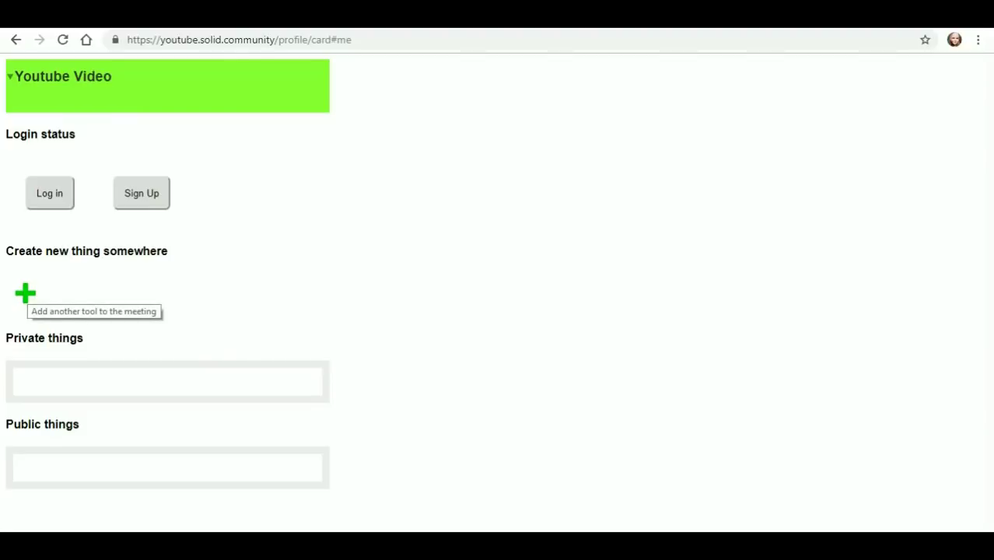
{"action": "left_click", "coordinate": [25, 293]}
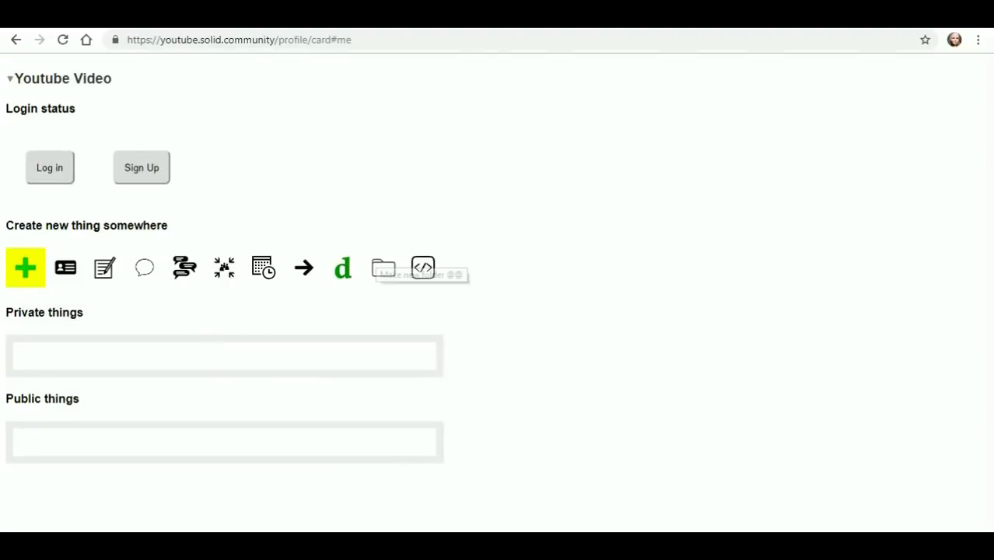